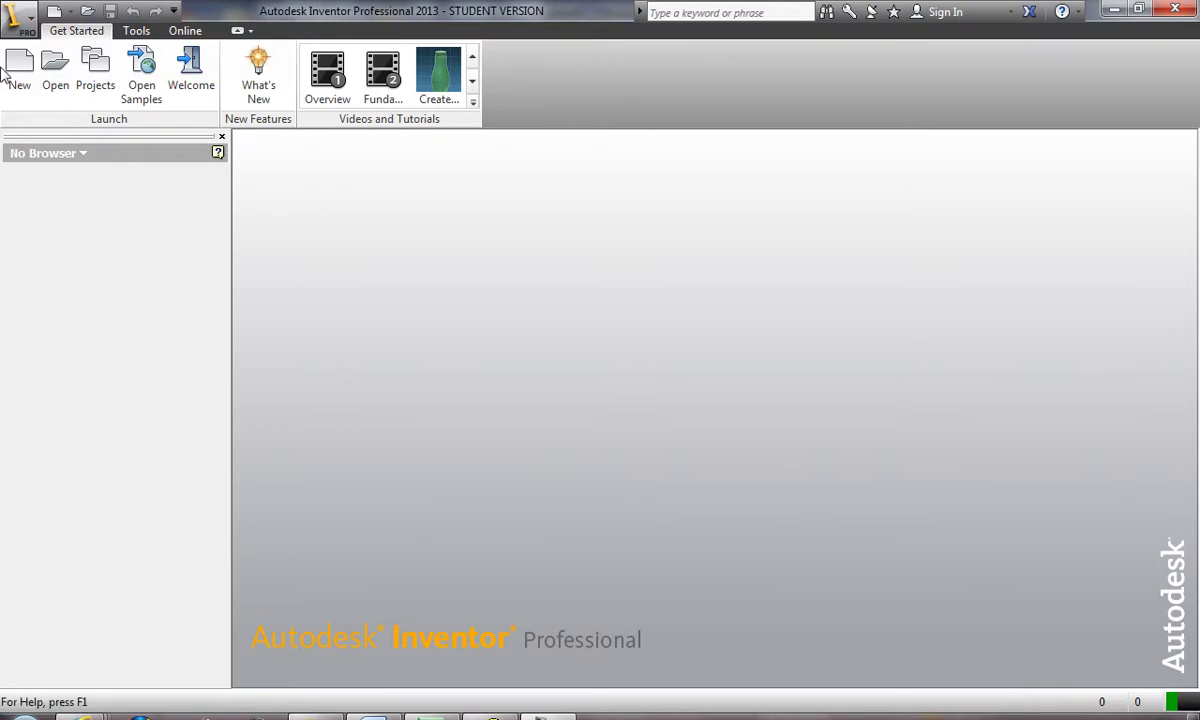
Step: Open the list of available projects
{"action": "left_click", "coordinate": [95, 72]}
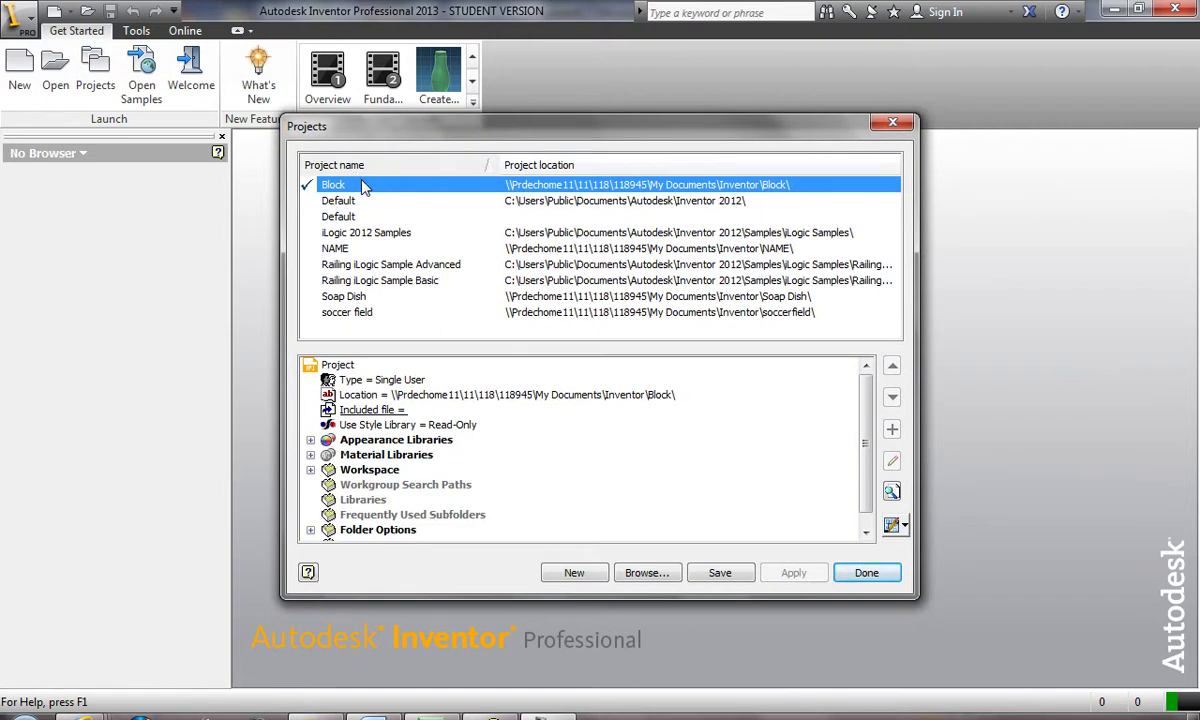
{"action": "left_click", "coordinate": [574, 573]}
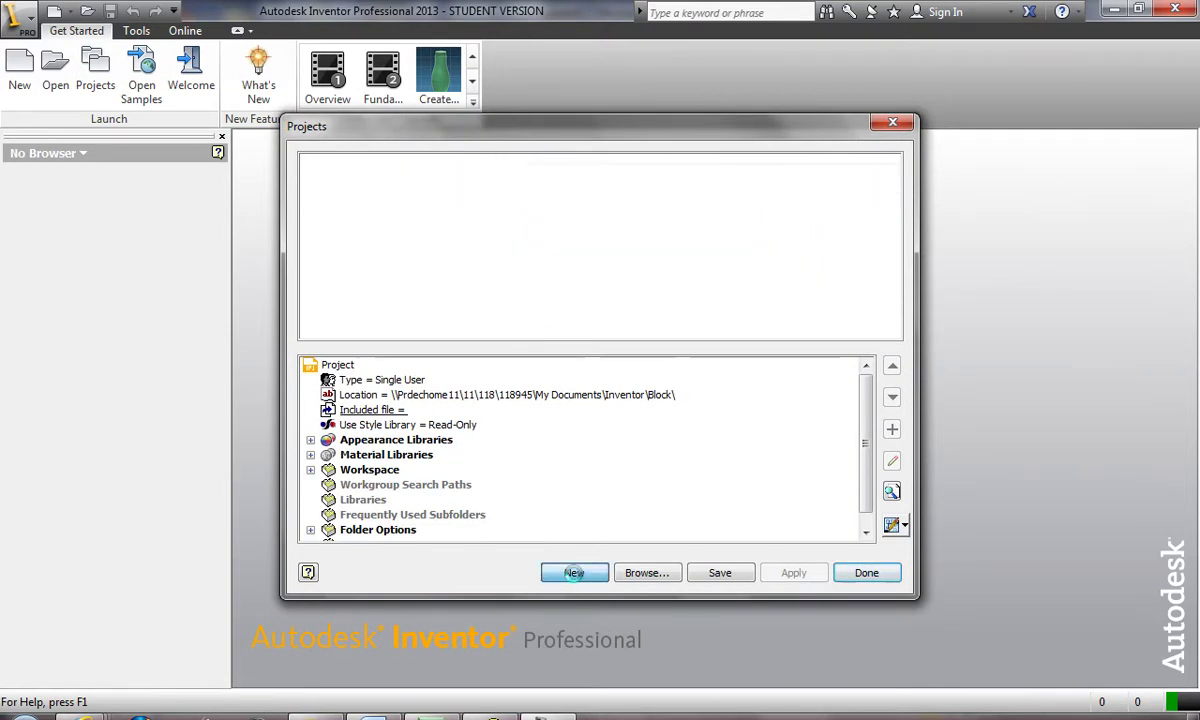
{"action": "left_click", "coordinate": [456, 262]}
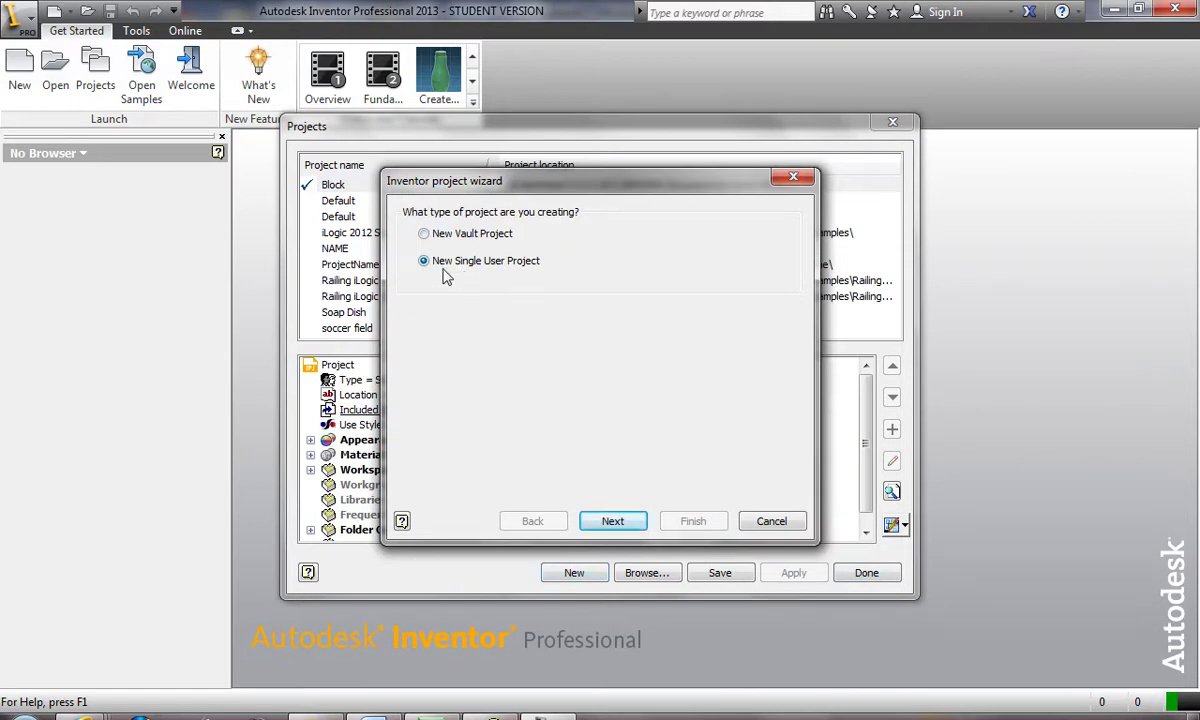
{"action": "left_click", "coordinate": [607, 524]}
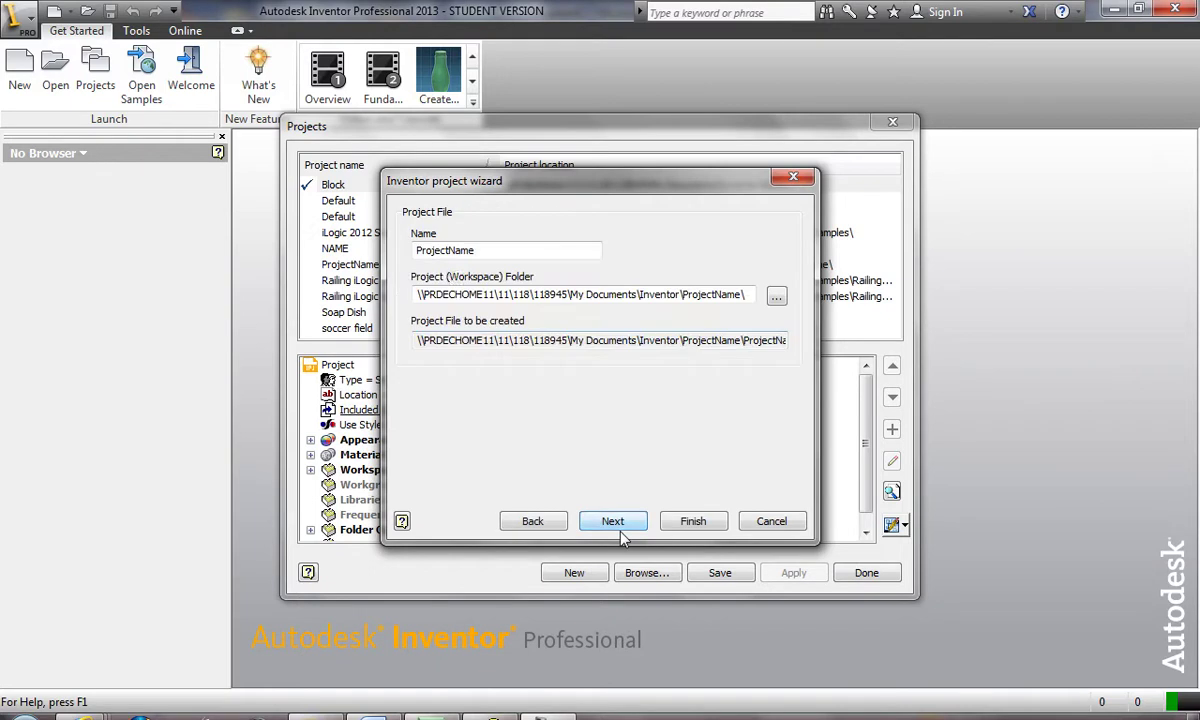
{"action": "left_click_drag", "start_coordinate": [496, 250], "coordinate": [378, 248]}
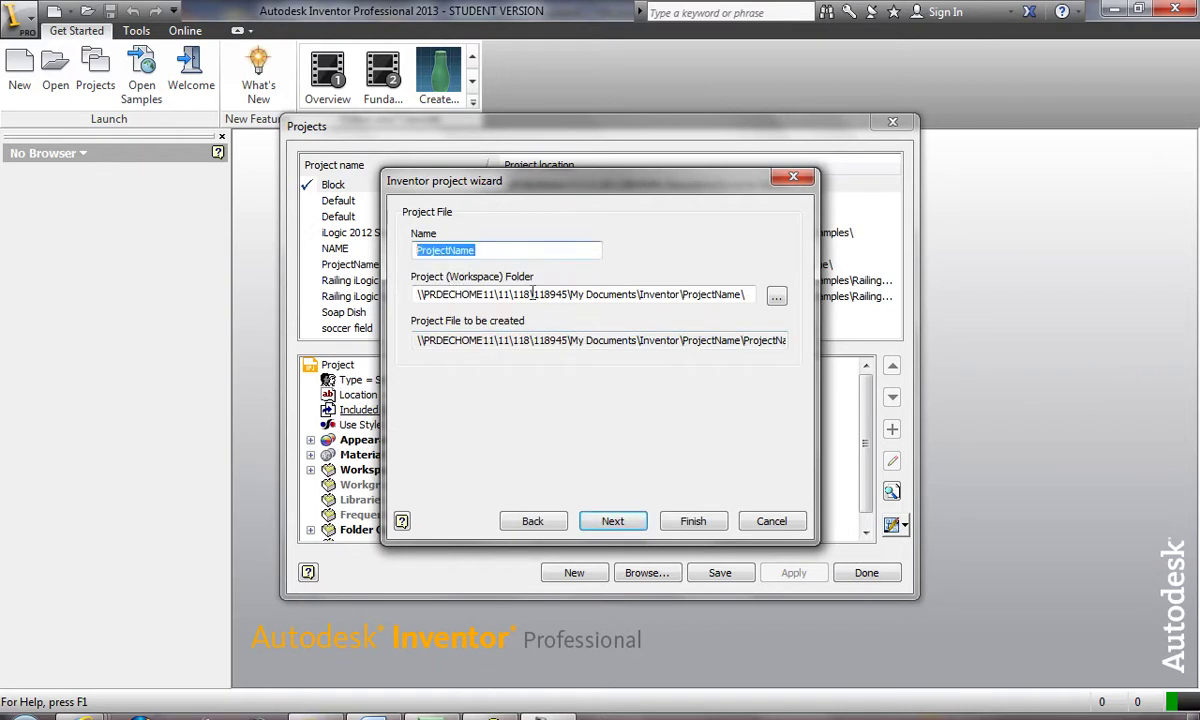
{"action": "left_click", "coordinate": [771, 521]}
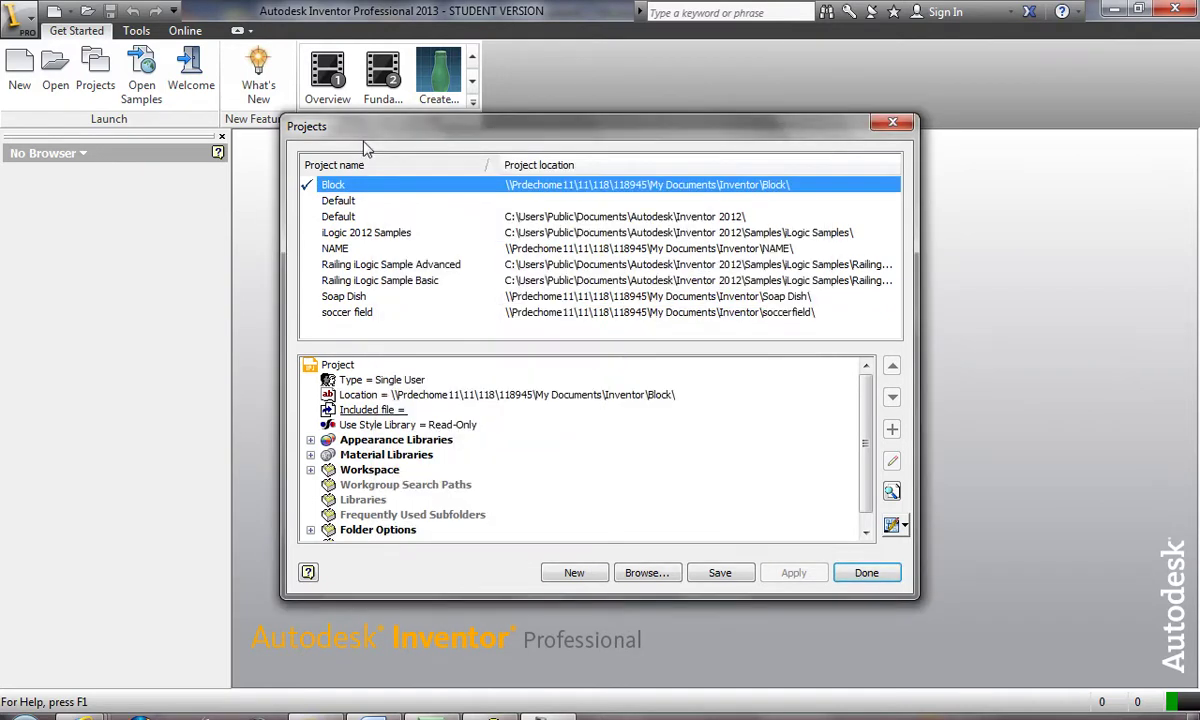
Step: Make Soap Dish the active project and close the project list
{"action": "left_click", "coordinate": [343, 297]}
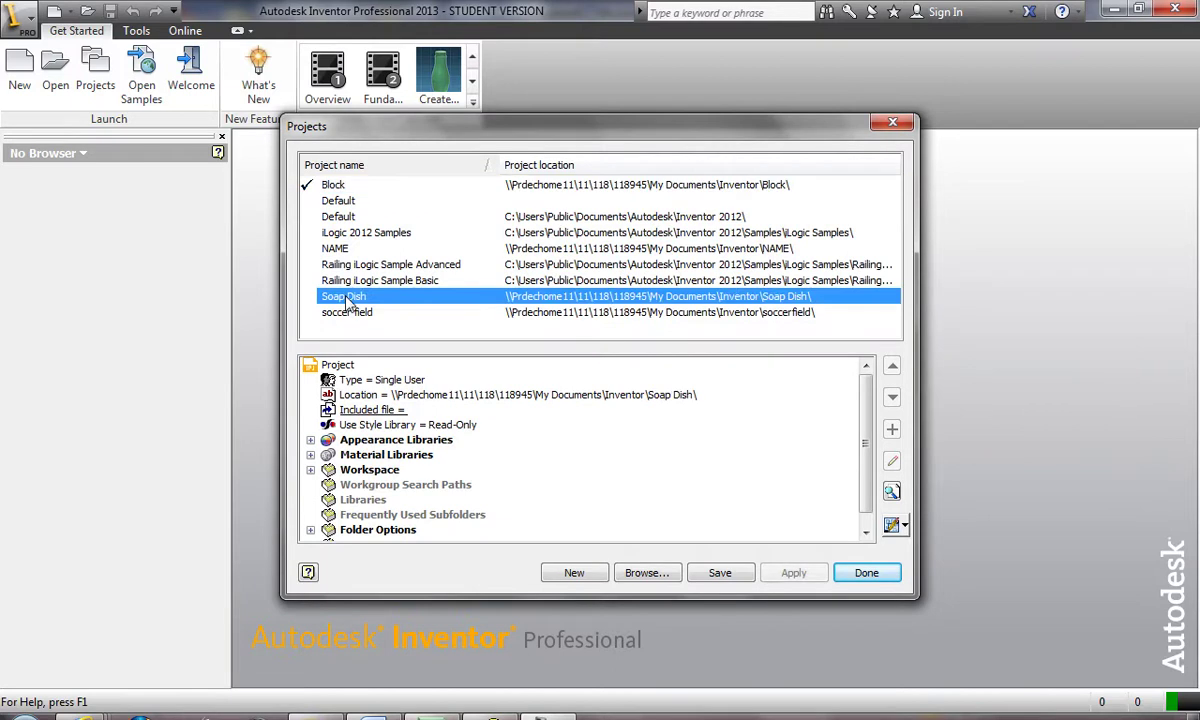
{"action": "double_click", "coordinate": [347, 298]}
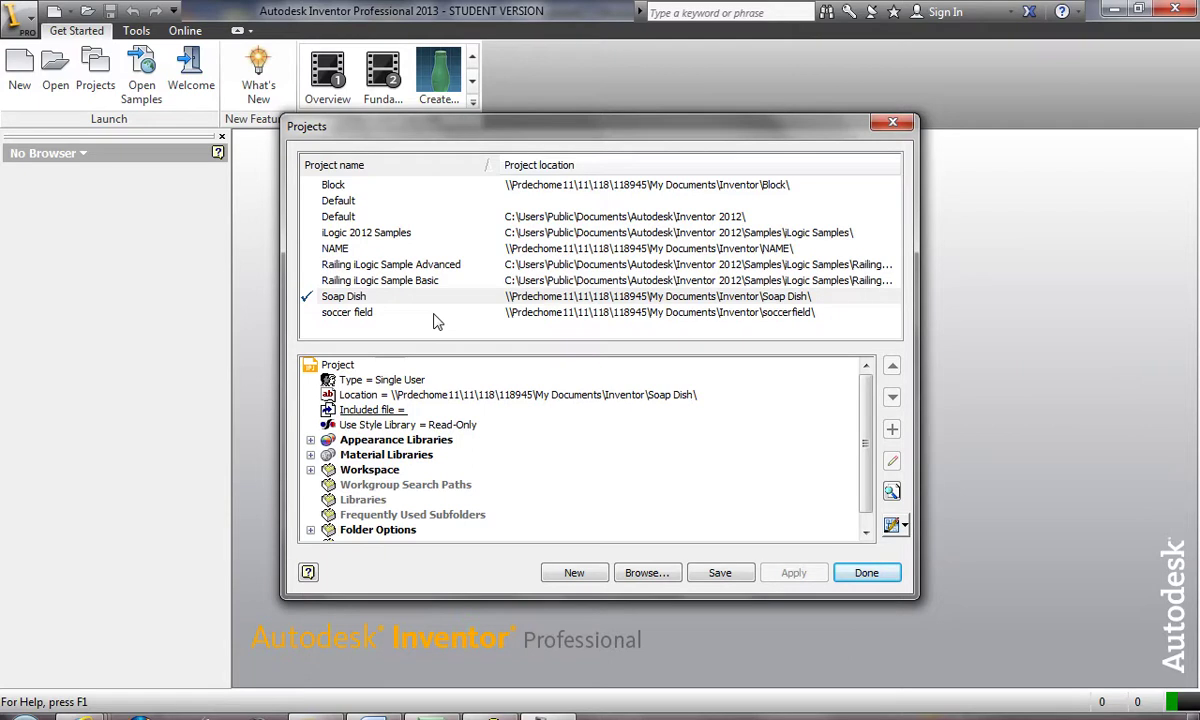
{"action": "left_click", "coordinate": [864, 572]}
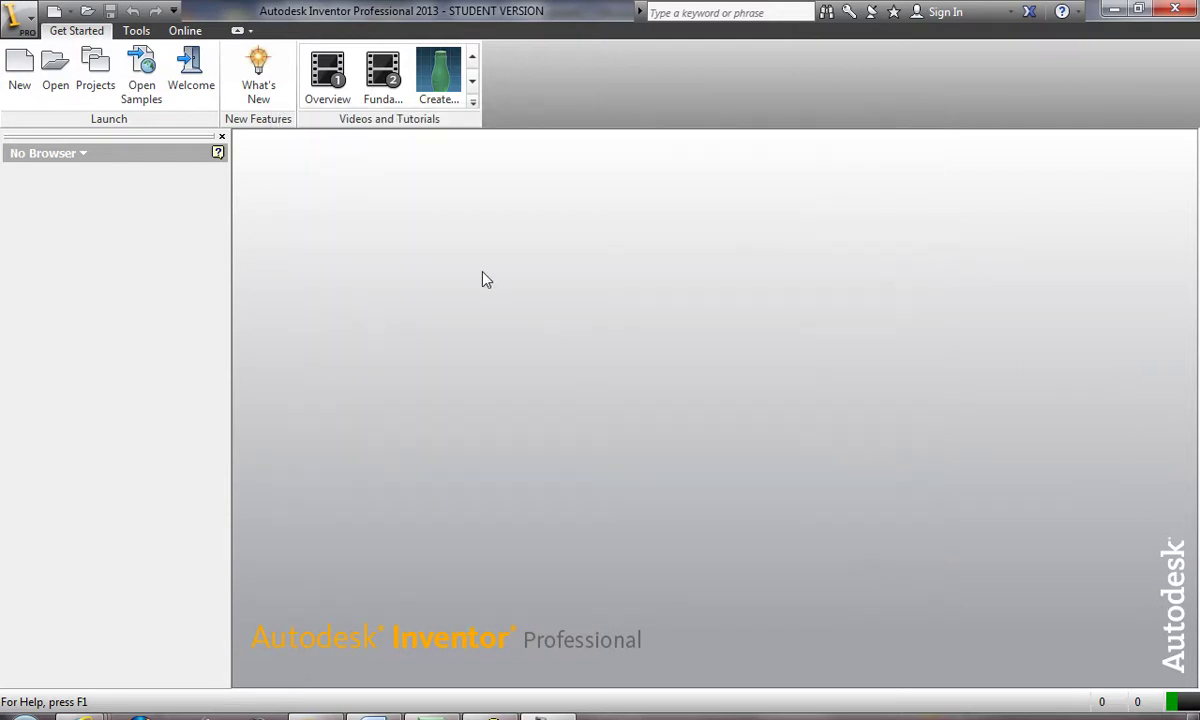
Step: Create a new part file from the Standard.ipt template
{"action": "left_click", "coordinate": [18, 72]}
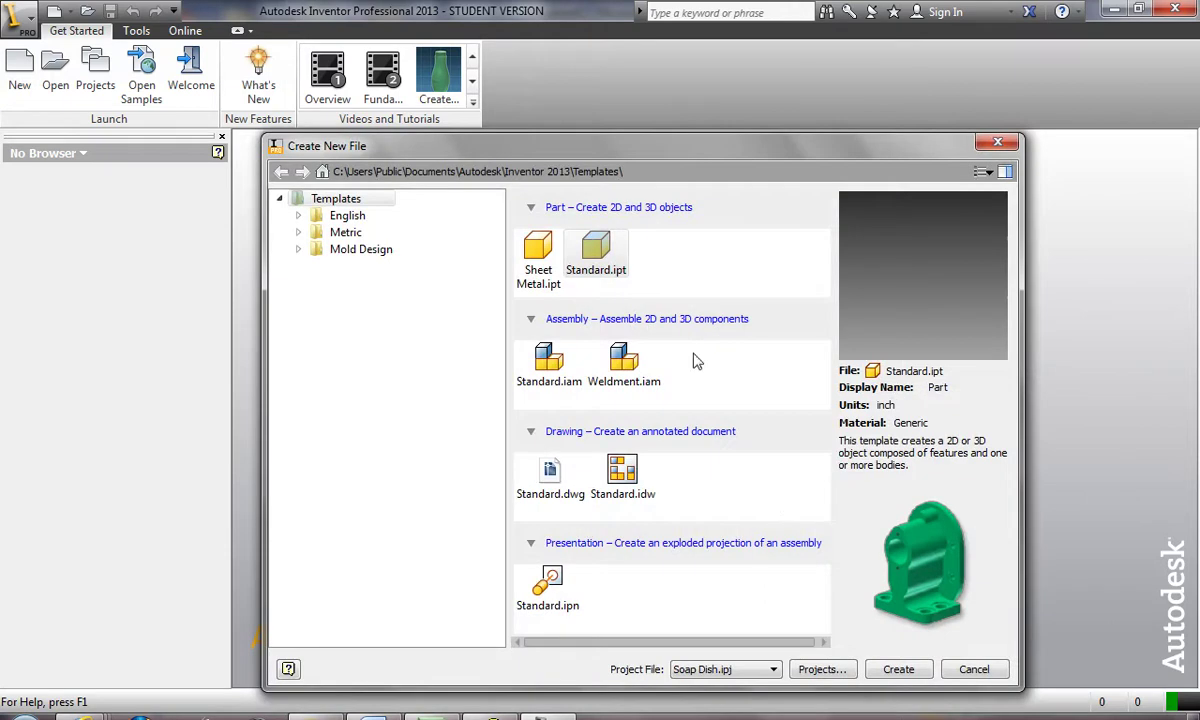
{"action": "left_click", "coordinate": [596, 253]}
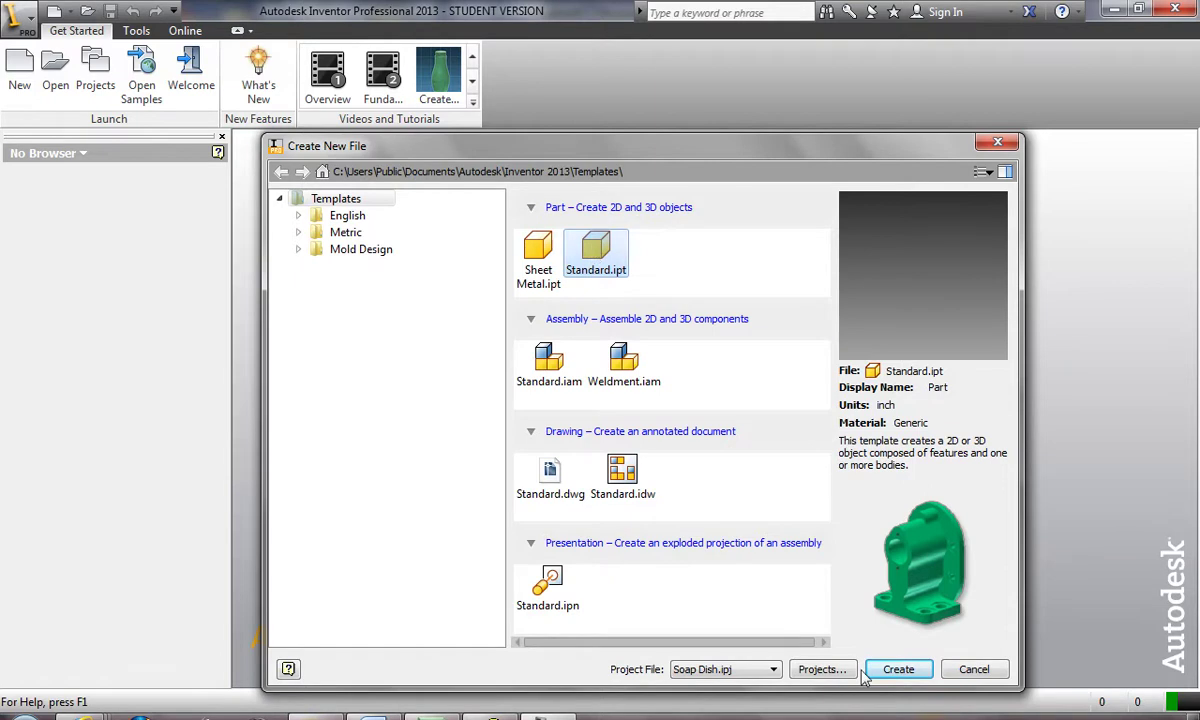
{"action": "left_click", "coordinate": [895, 669]}
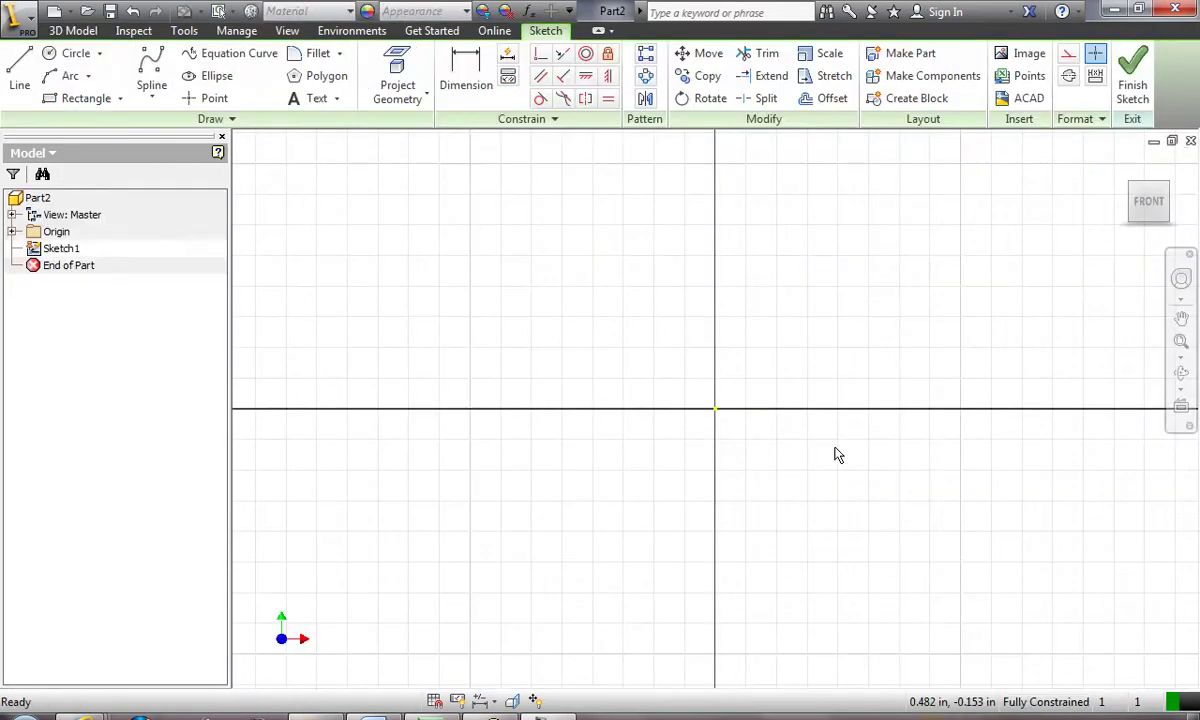
Step: Sketch a rectangle about 4.5 in wide above and to the left of the origin
{"action": "scroll", "coordinate": [838, 455], "scroll_direction": "up", "scroll_amount": 2}
{"action": "scroll", "coordinate": [848, 482], "scroll_direction": "up", "scroll_amount": 2}
{"action": "middle_click_drag", "start_coordinate": [847, 474], "coordinate": [849, 482]}
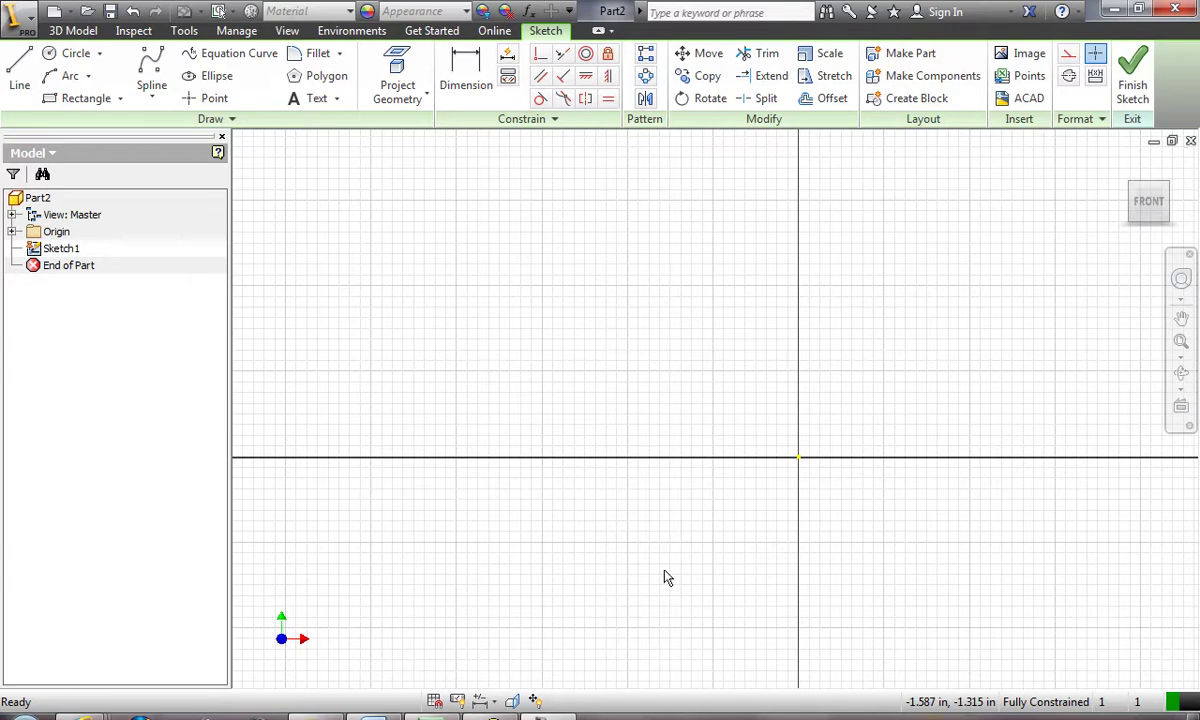
{"action": "left_click", "coordinate": [60, 98]}
{"action": "left_click", "coordinate": [360, 170]}
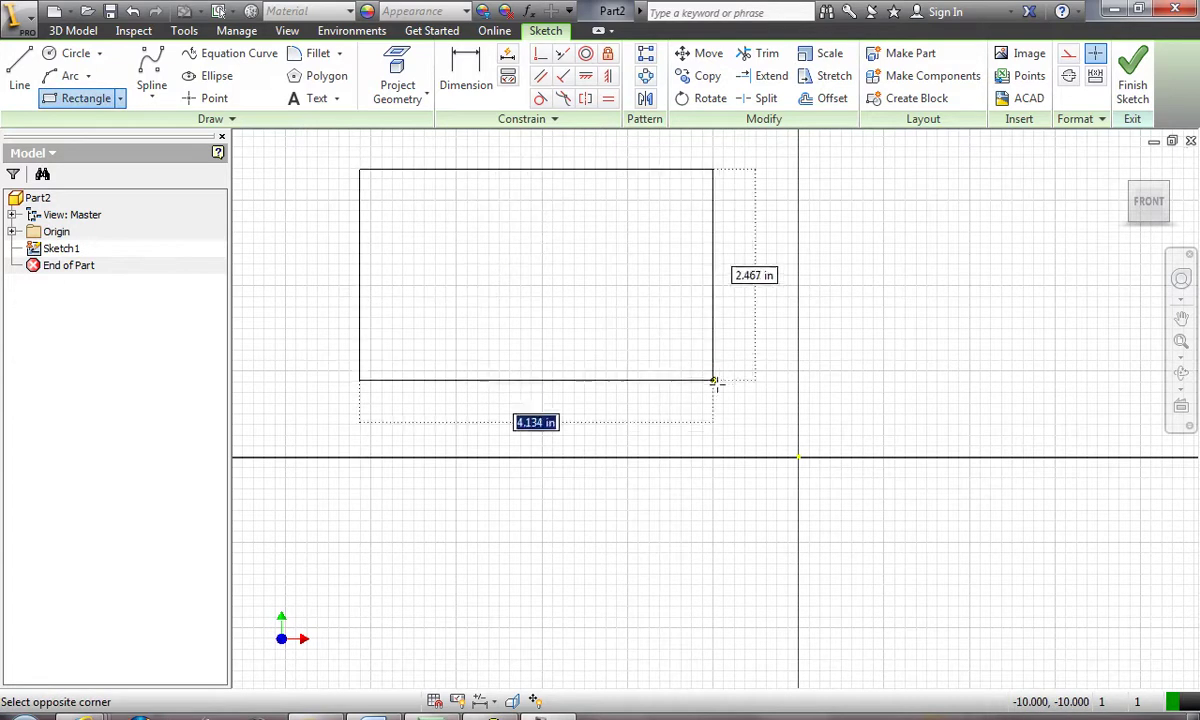
{"action": "left_click", "coordinate": [748, 395]}
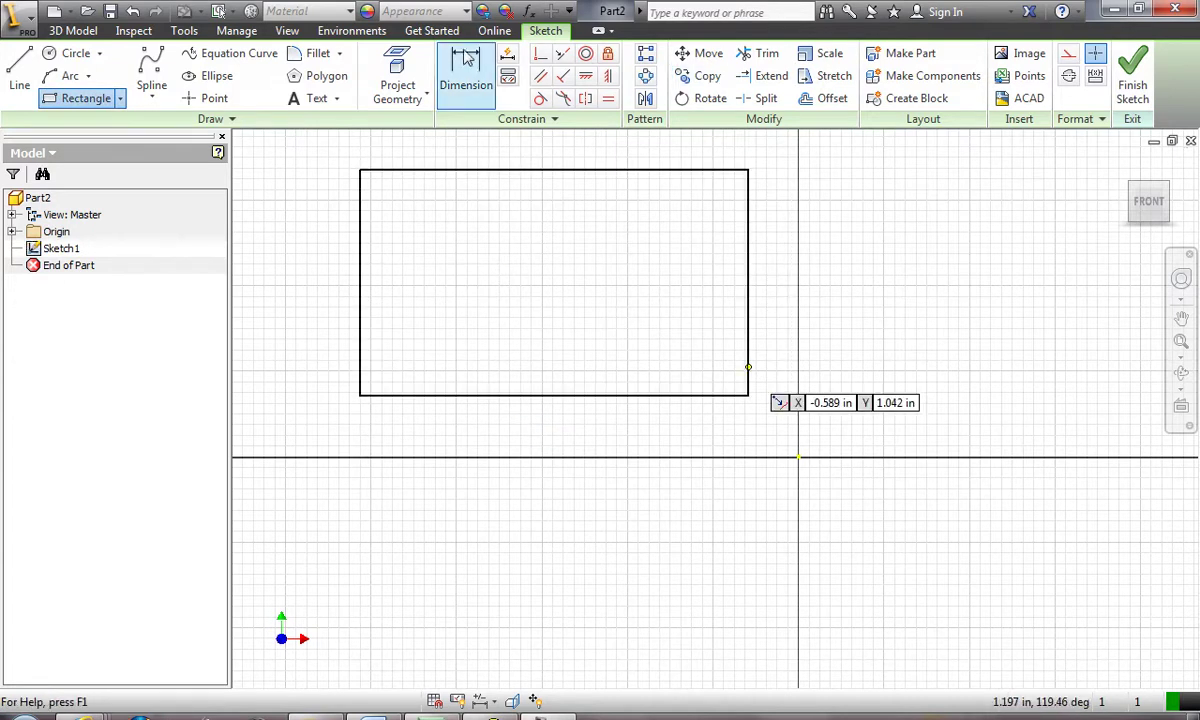
Step: Dimension the rectangle's bottom edge and set its width to 5.5 in
{"action": "left_click", "coordinate": [466, 60]}
{"action": "left_click", "coordinate": [575, 396]}
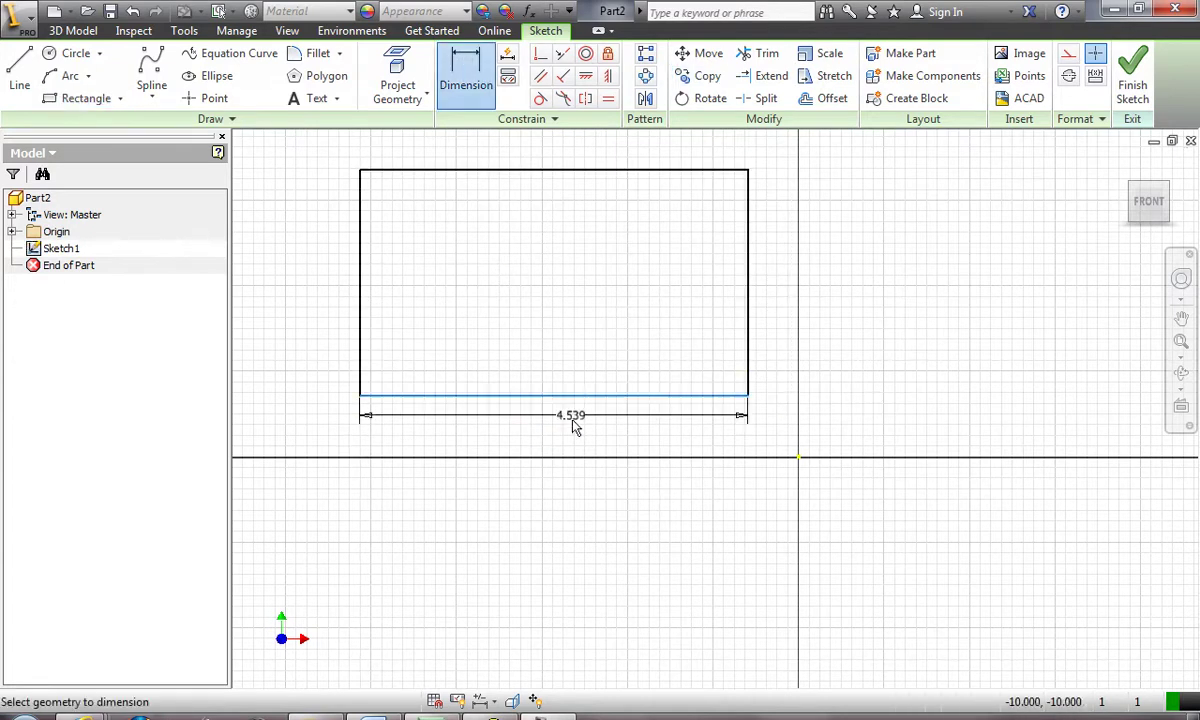
{"action": "left_click", "coordinate": [582, 422]}
{"action": "type", "text": "5"}
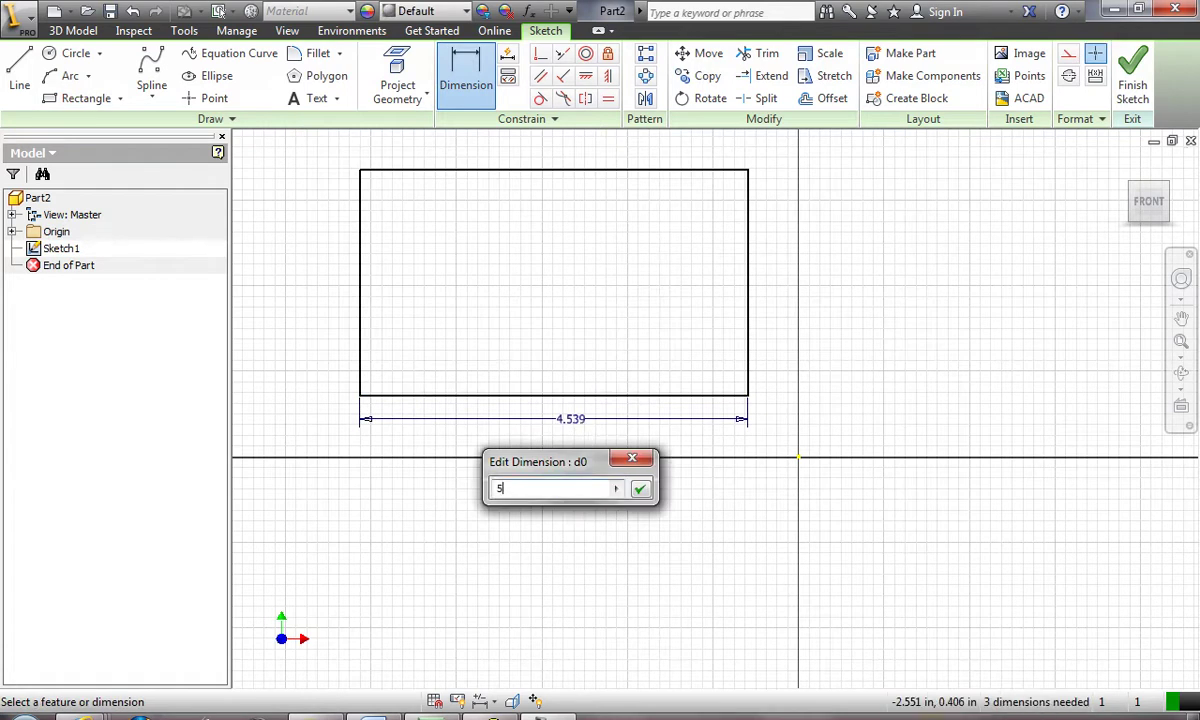
{"action": "type", "text": ".5"}
{"action": "left_click", "coordinate": [640, 488]}
Step: Dimension the rectangle's right edge and set its height to 4.5 in
{"action": "left_click", "coordinate": [739, 302]}
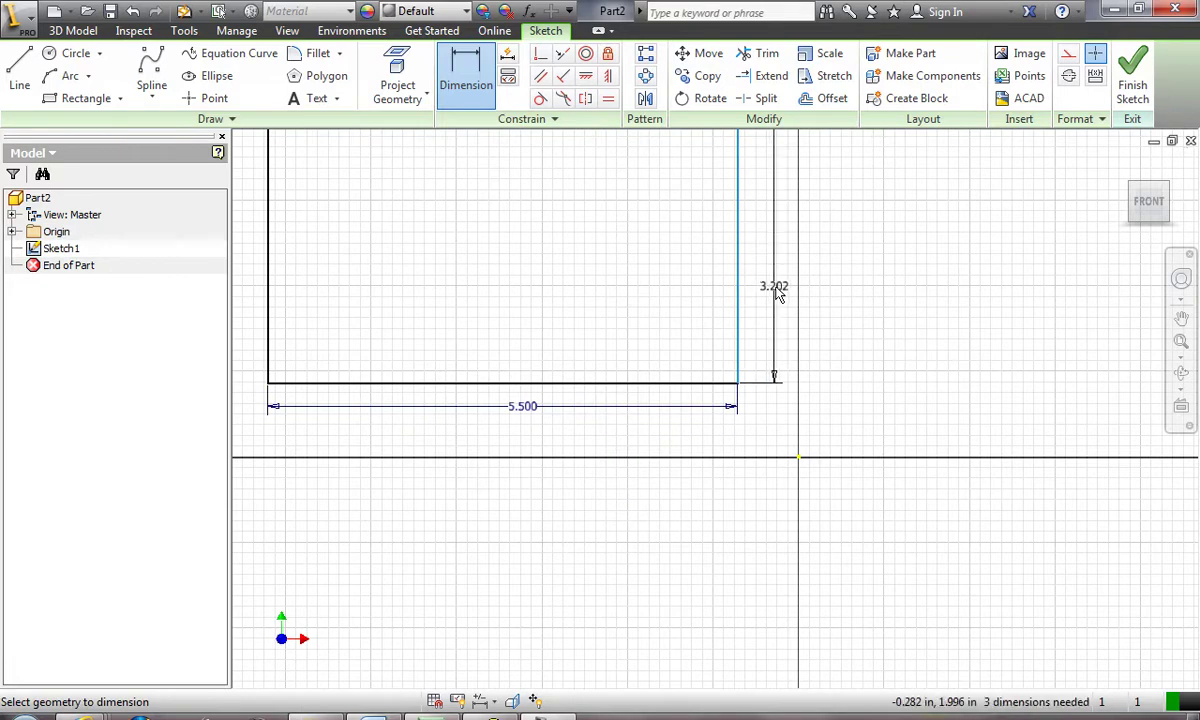
{"action": "left_click", "coordinate": [785, 293]}
{"action": "type", "text": "4."}
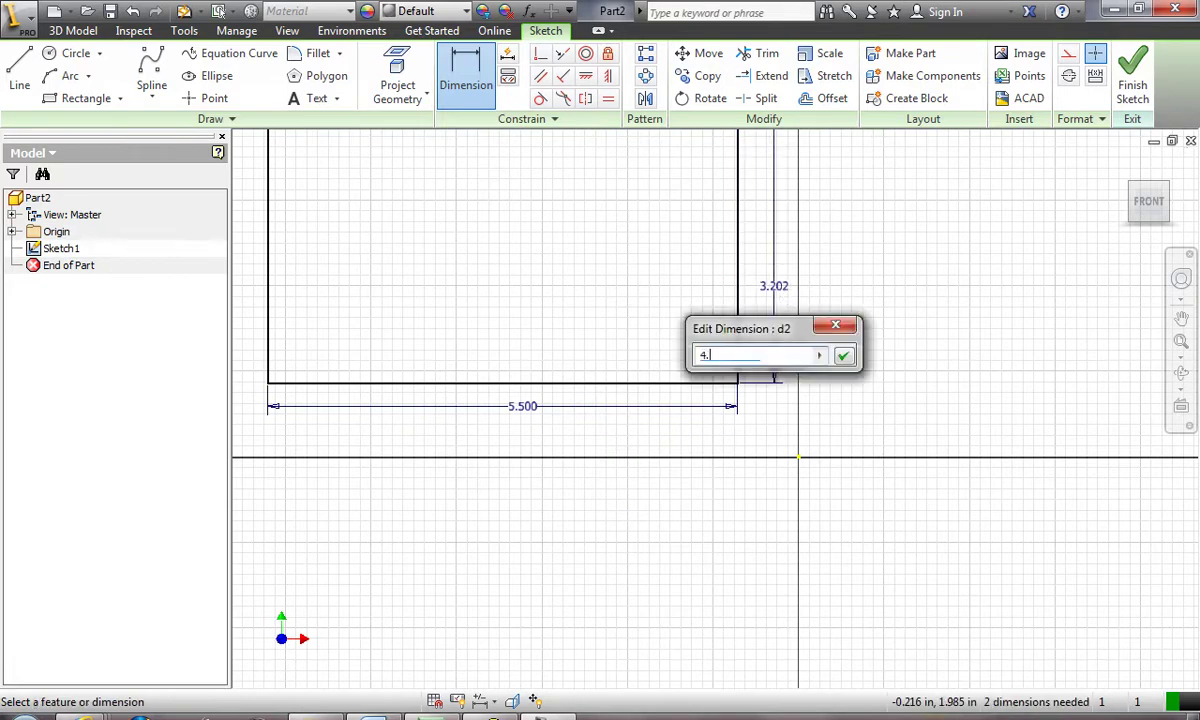
{"action": "type", "text": "5"}
{"action": "key", "text": "Return"}
Step: Sketch a smaller rectangle about 2.45 in wide and 1.8 in high inside the large one
{"action": "scroll", "coordinate": [782, 295], "scroll_direction": "down", "scroll_amount": 3}
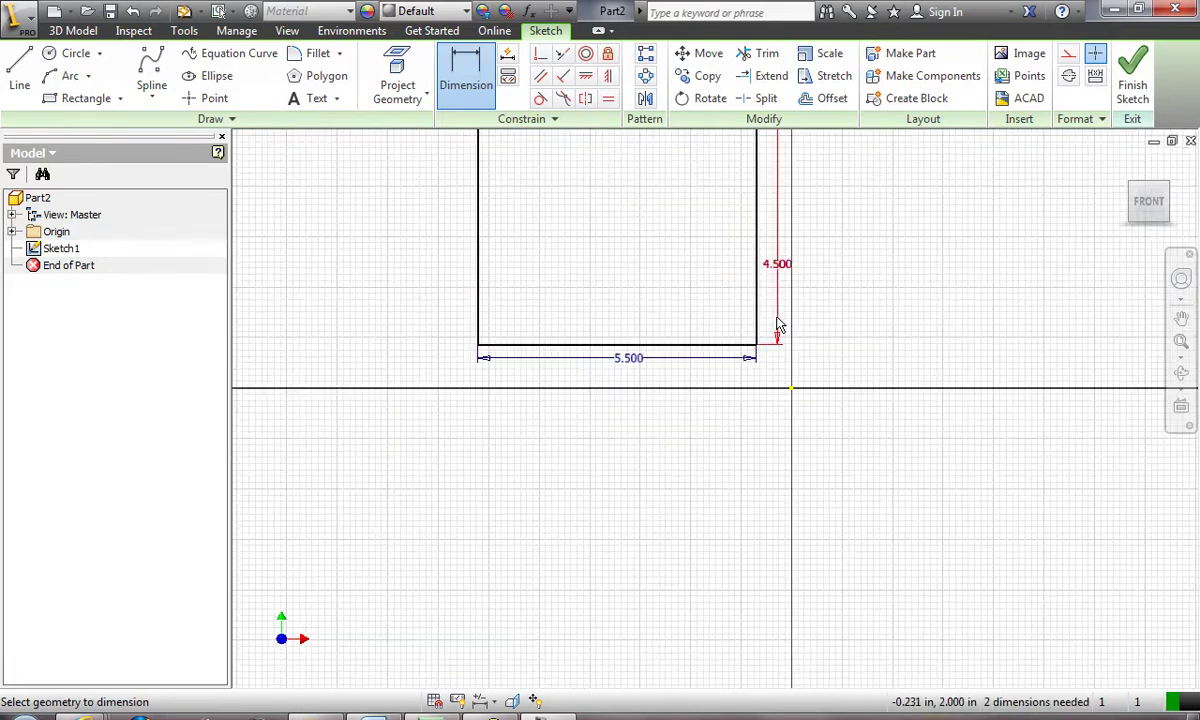
{"action": "middle_click_drag", "start_coordinate": [776, 320], "coordinate": [656, 399]}
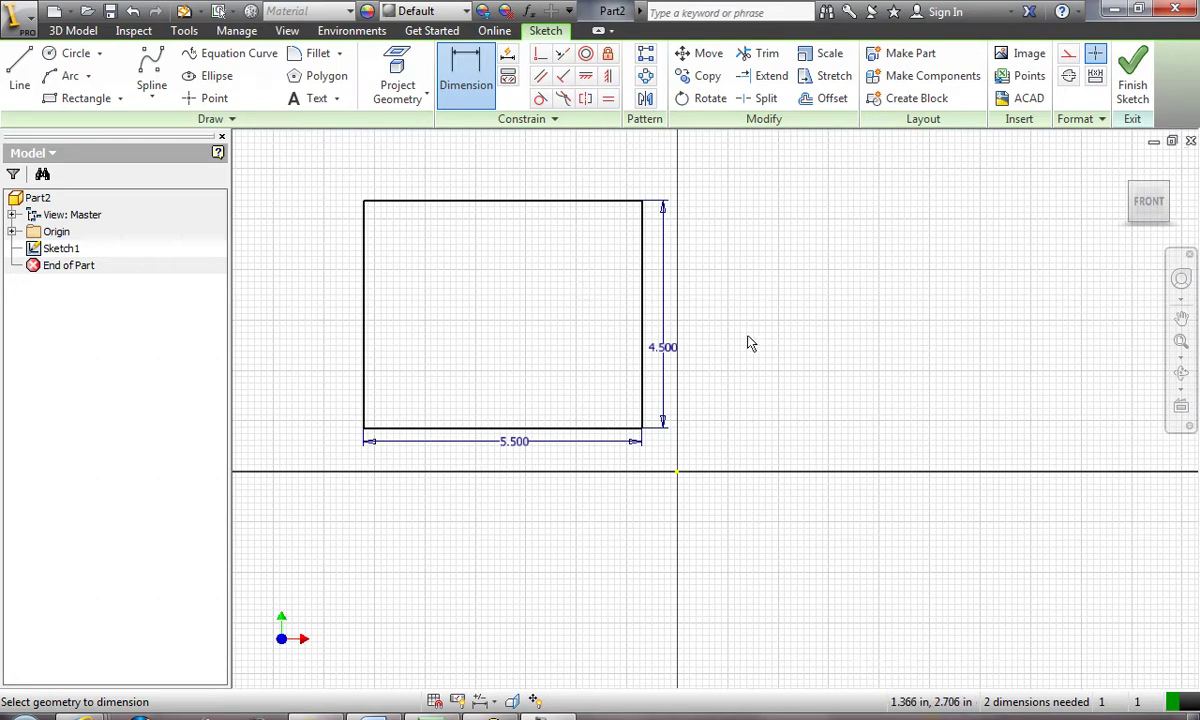
{"action": "left_click", "coordinate": [85, 97]}
{"action": "left_click", "coordinate": [437, 253]}
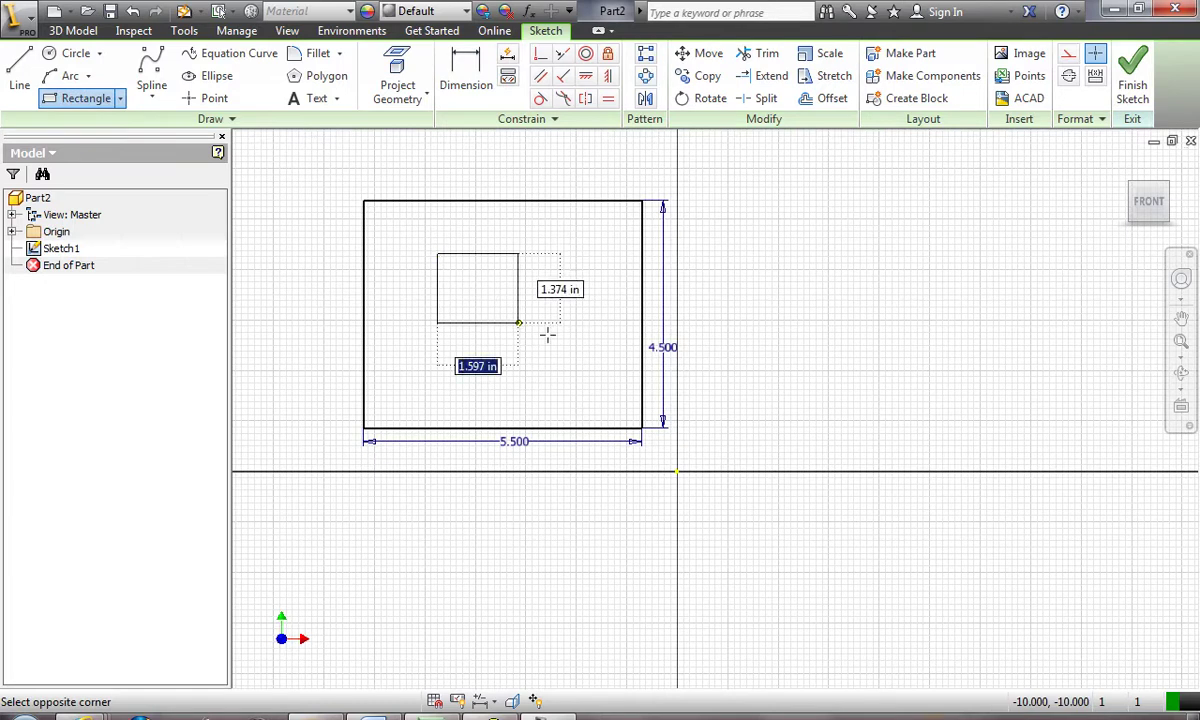
{"action": "left_click", "coordinate": [562, 345]}
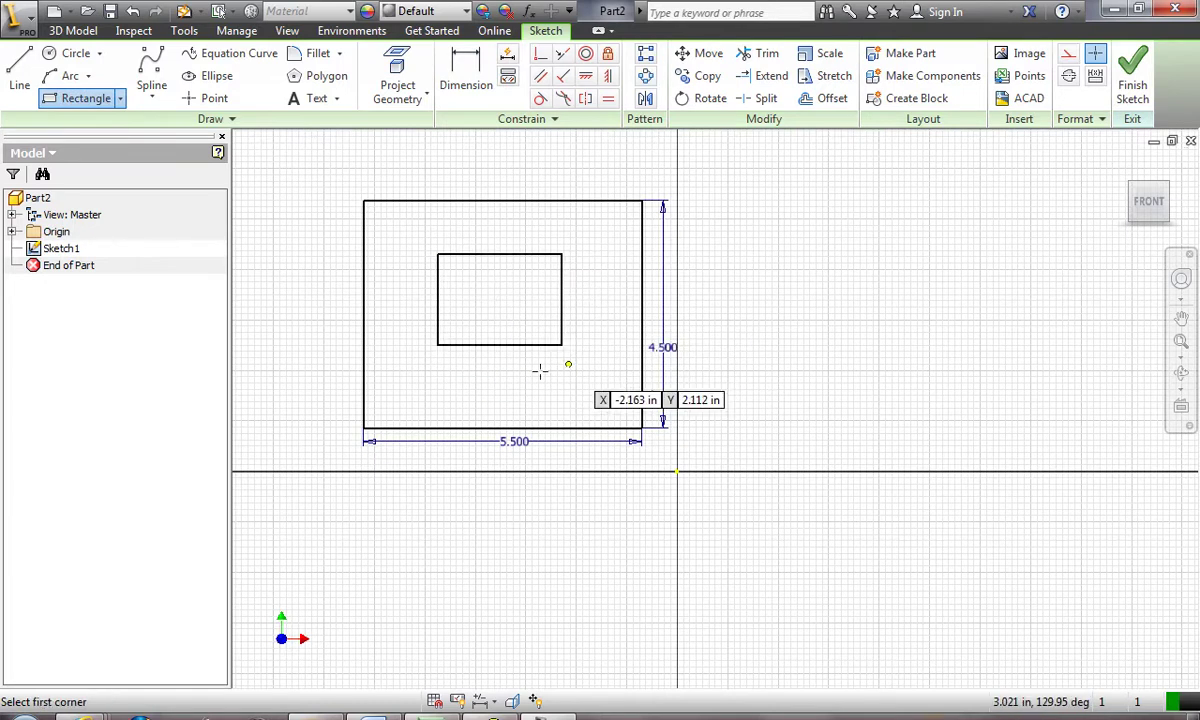
Step: Dimension the inner rectangle's bottom edge and set its width to 2.5 in
{"action": "left_click", "coordinate": [474, 100]}
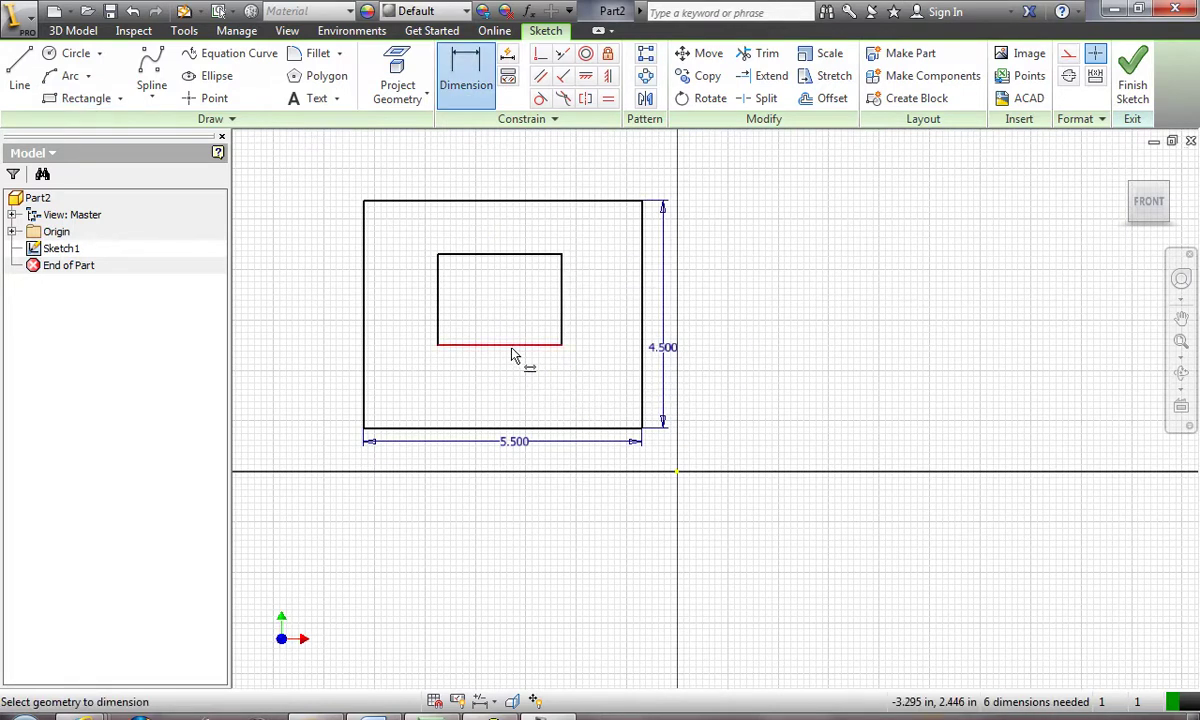
{"action": "left_click", "coordinate": [512, 357]}
{"action": "left_click", "coordinate": [512, 371]}
{"action": "type", "text": "2"}
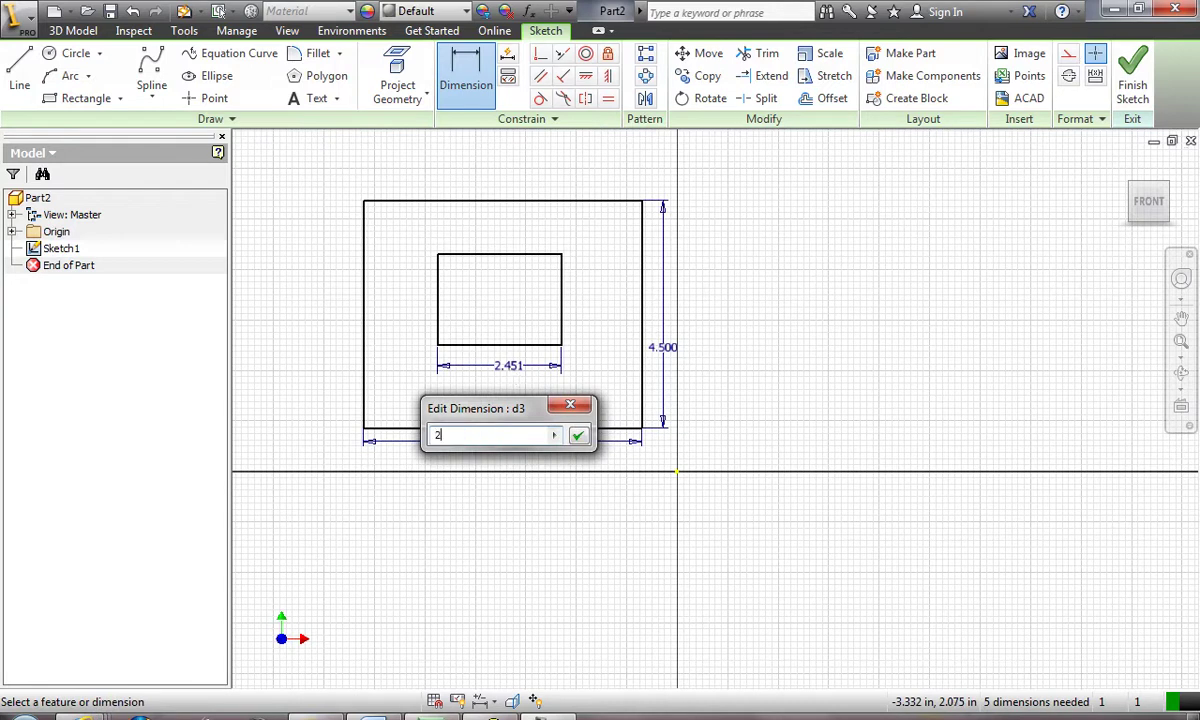
{"action": "type", "text": ".5"}
{"action": "left_click", "coordinate": [578, 435]}
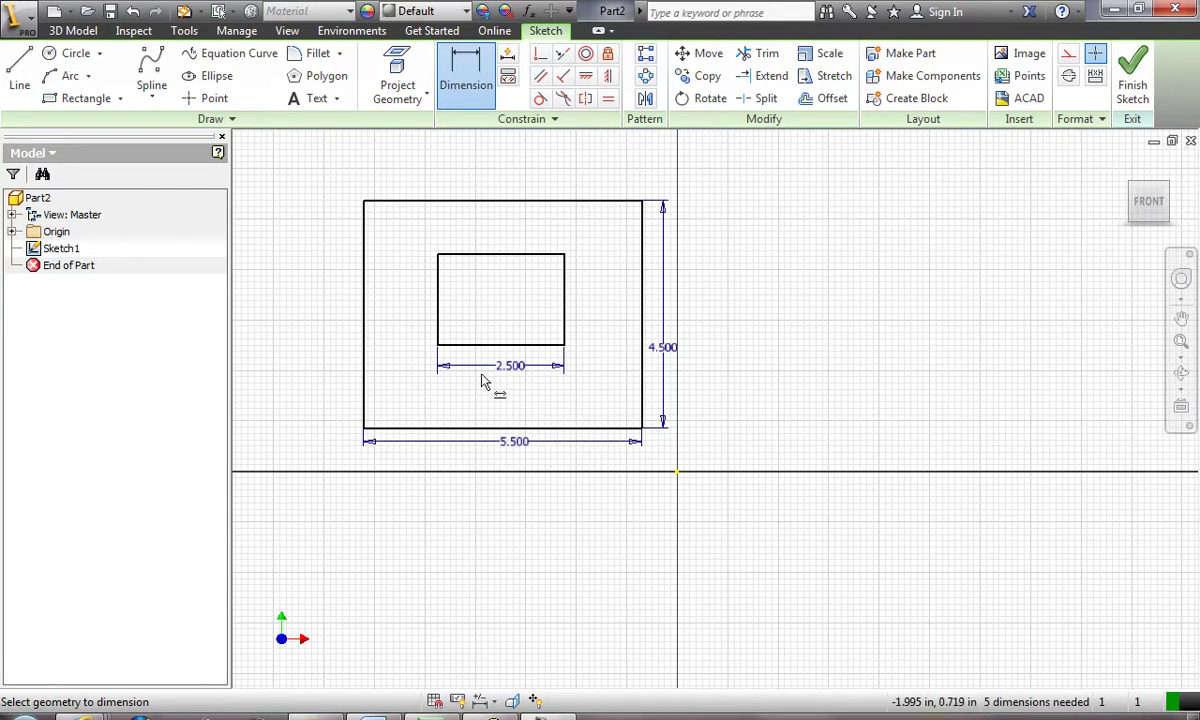
Step: Dimension the small rectangle's height as 1.5 in and move the rectangle outside the large one, to its right
{"action": "left_click", "coordinate": [564, 308]}
{"action": "left_click", "coordinate": [603, 300]}
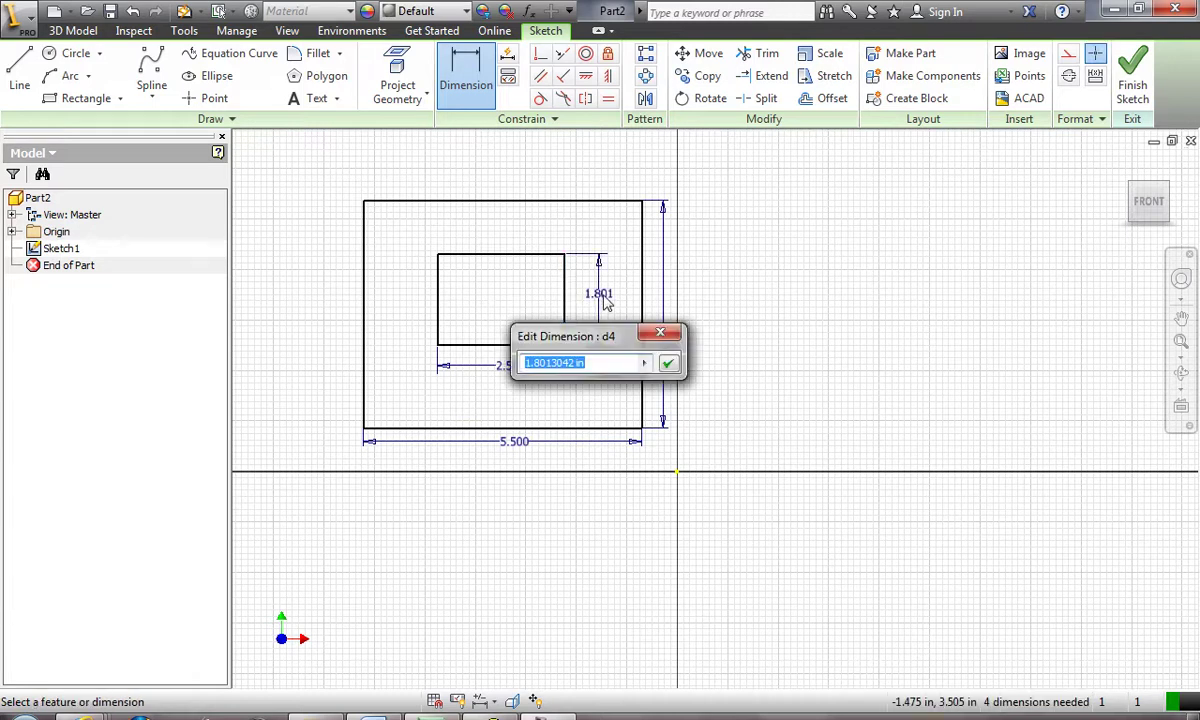
{"action": "type", "text": "1.5"}
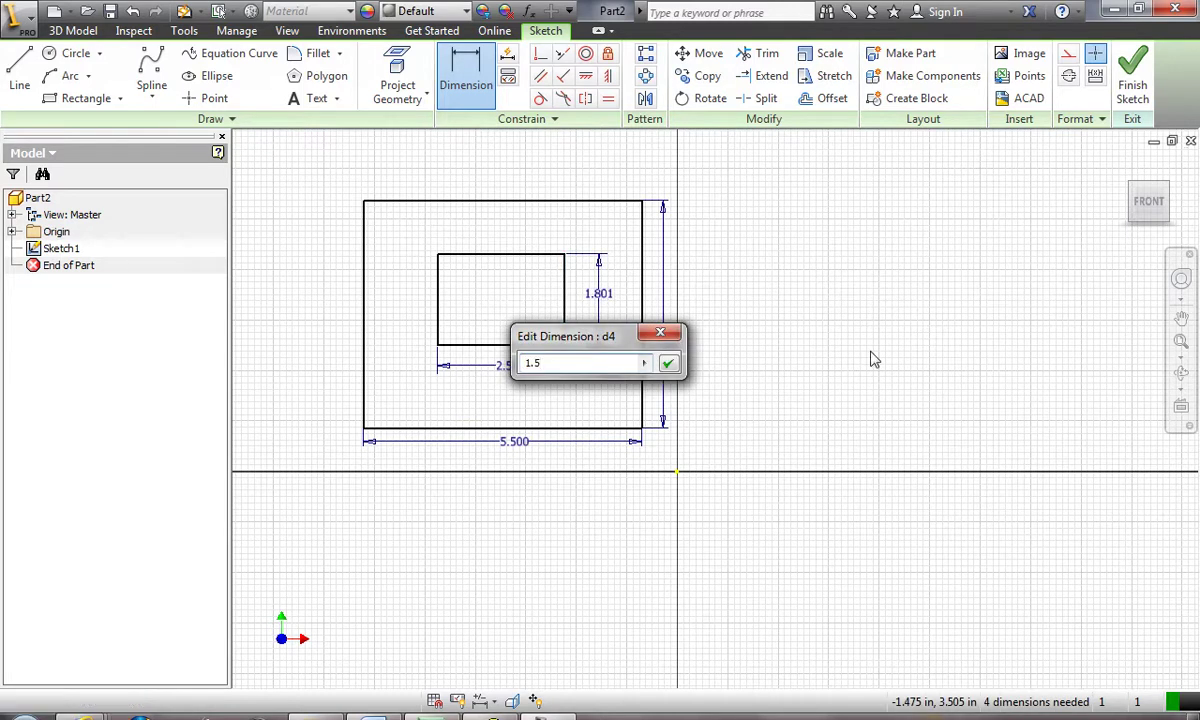
{"action": "left_click", "coordinate": [667, 363]}
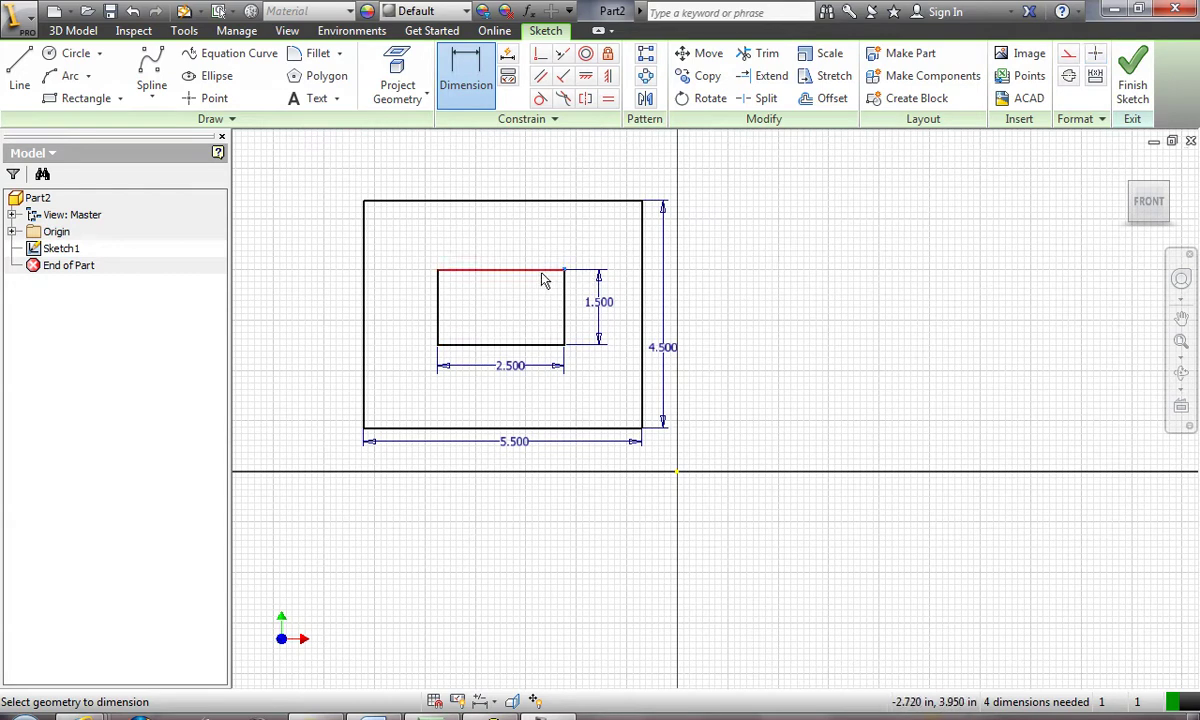
{"action": "key", "text": "Escape"}
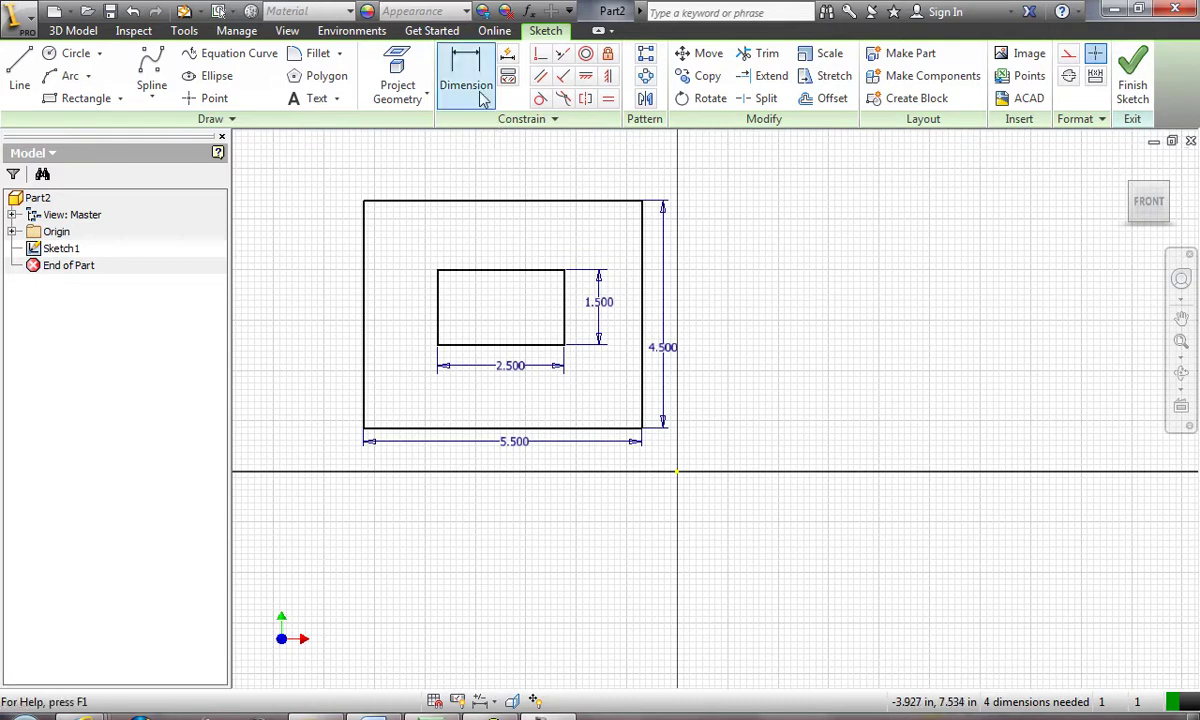
{"action": "left_click_drag", "start_coordinate": [566, 271], "coordinate": [884, 354]}
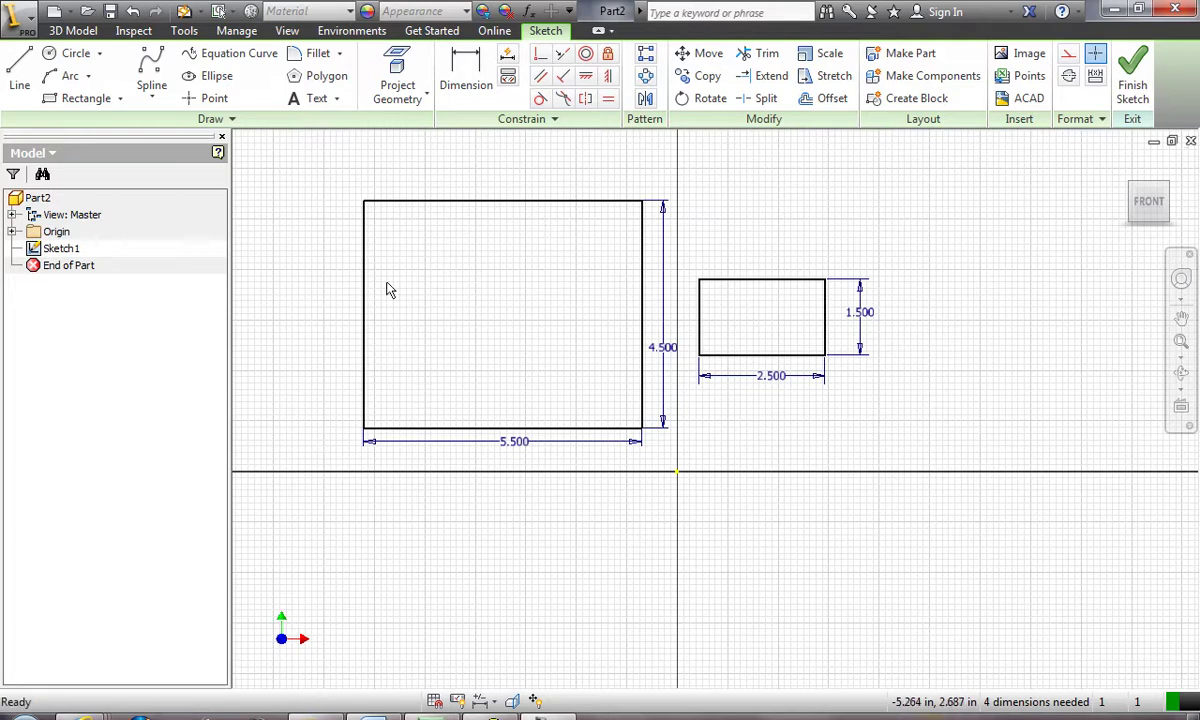
Step: Draw a closed nine-point interpolation spline inside the large rectangle, starting and ending on its top edge, with a notch at upper right
{"action": "left_click", "coordinate": [155, 108]}
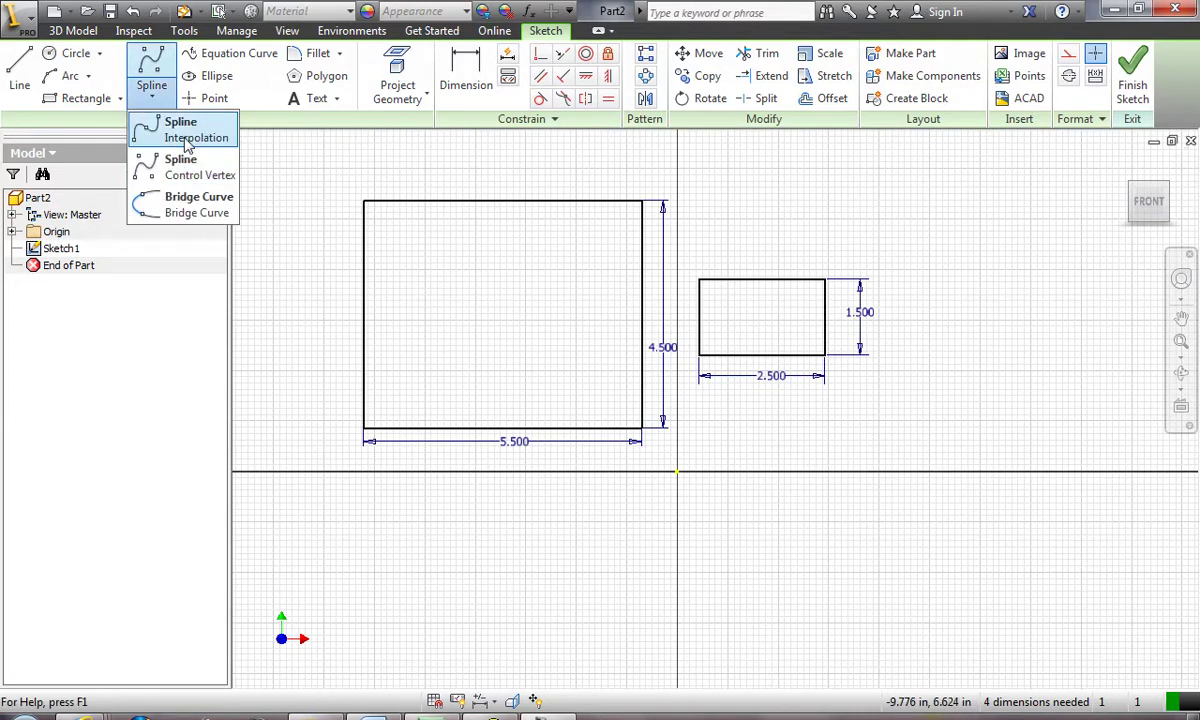
{"action": "left_click", "coordinate": [186, 146]}
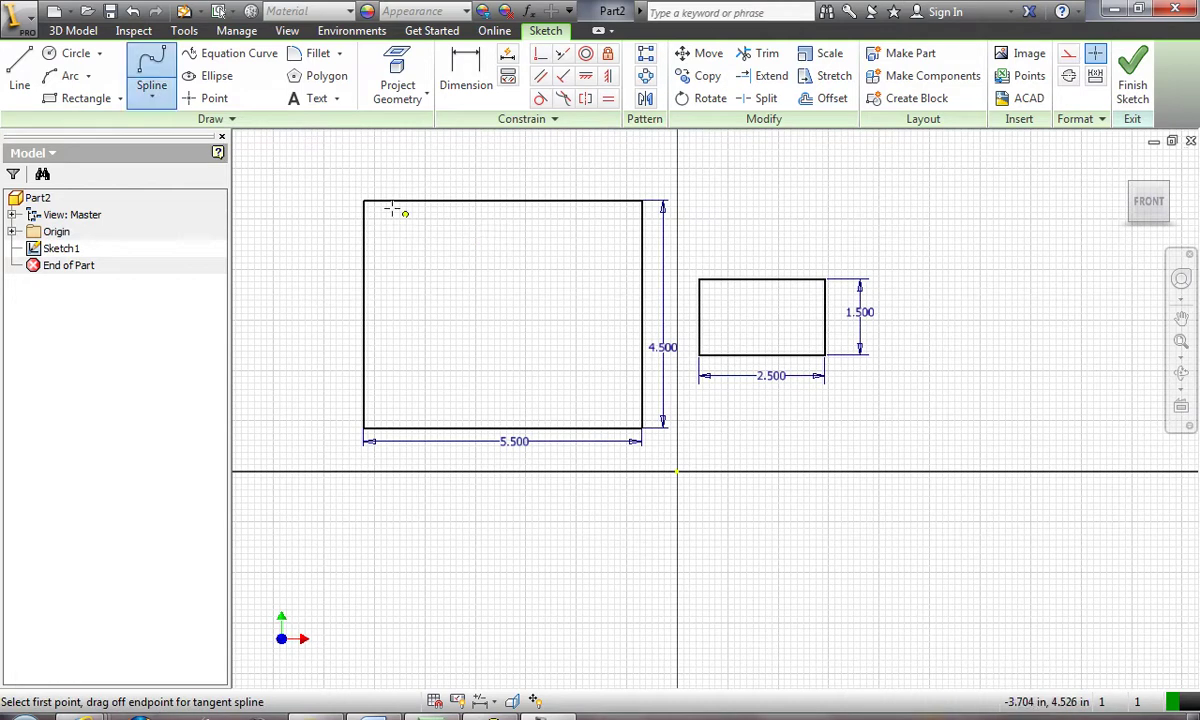
{"action": "left_click", "coordinate": [480, 202]}
{"action": "left_click", "coordinate": [402, 236]}
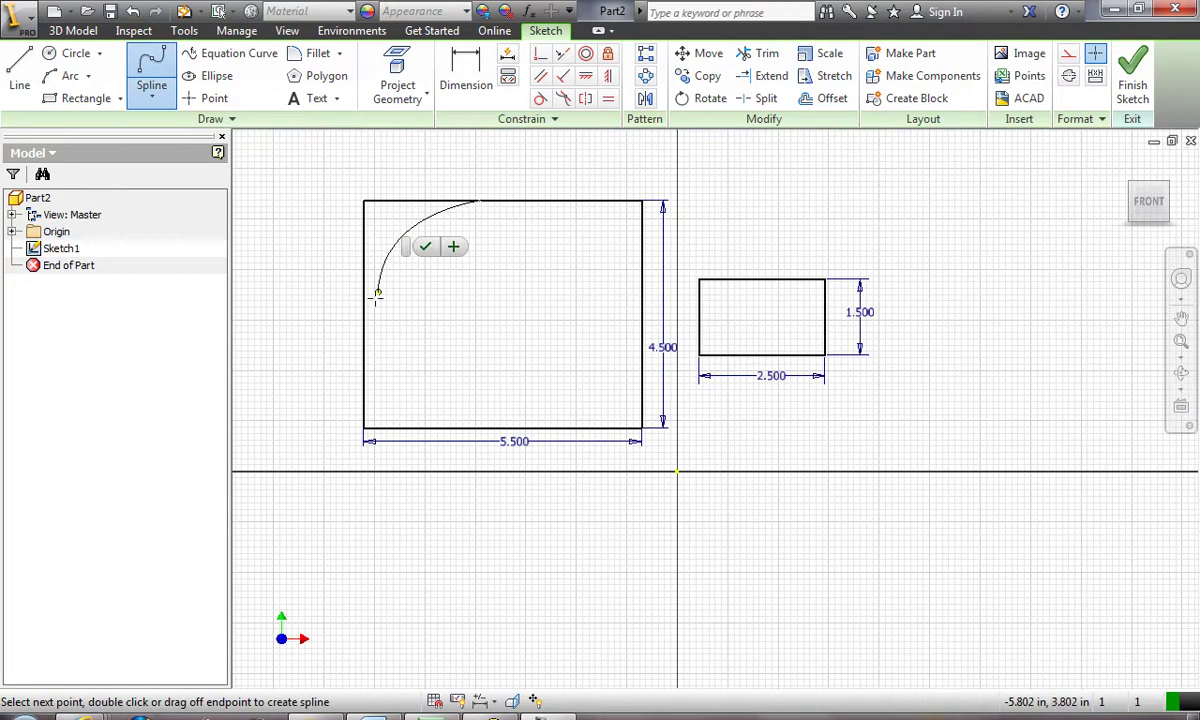
{"action": "left_click", "coordinate": [370, 308]}
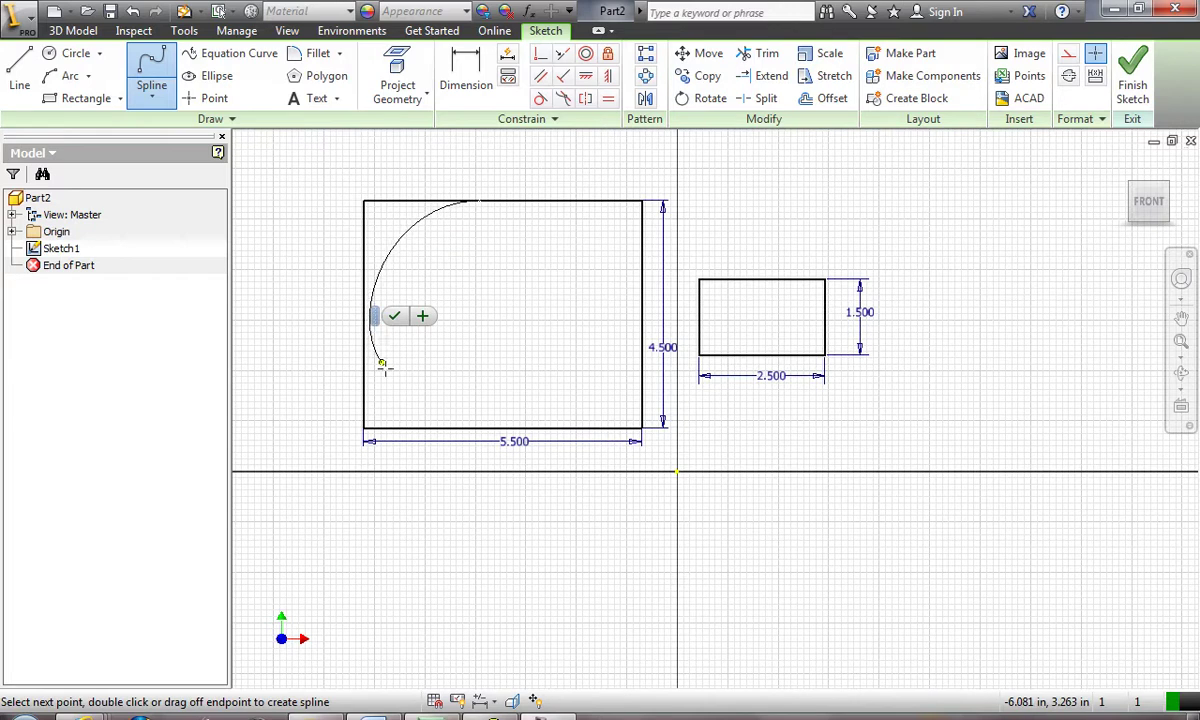
{"action": "left_click", "coordinate": [430, 404]}
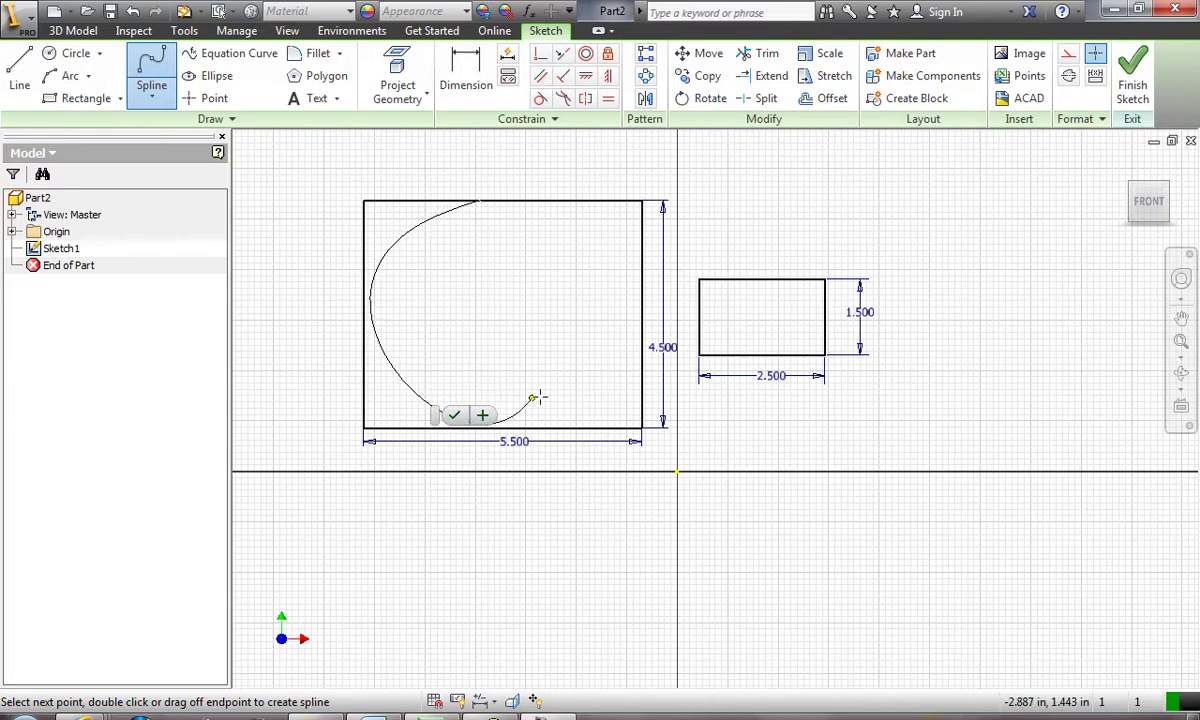
{"action": "left_click", "coordinate": [543, 392]}
{"action": "left_click", "coordinate": [630, 348]}
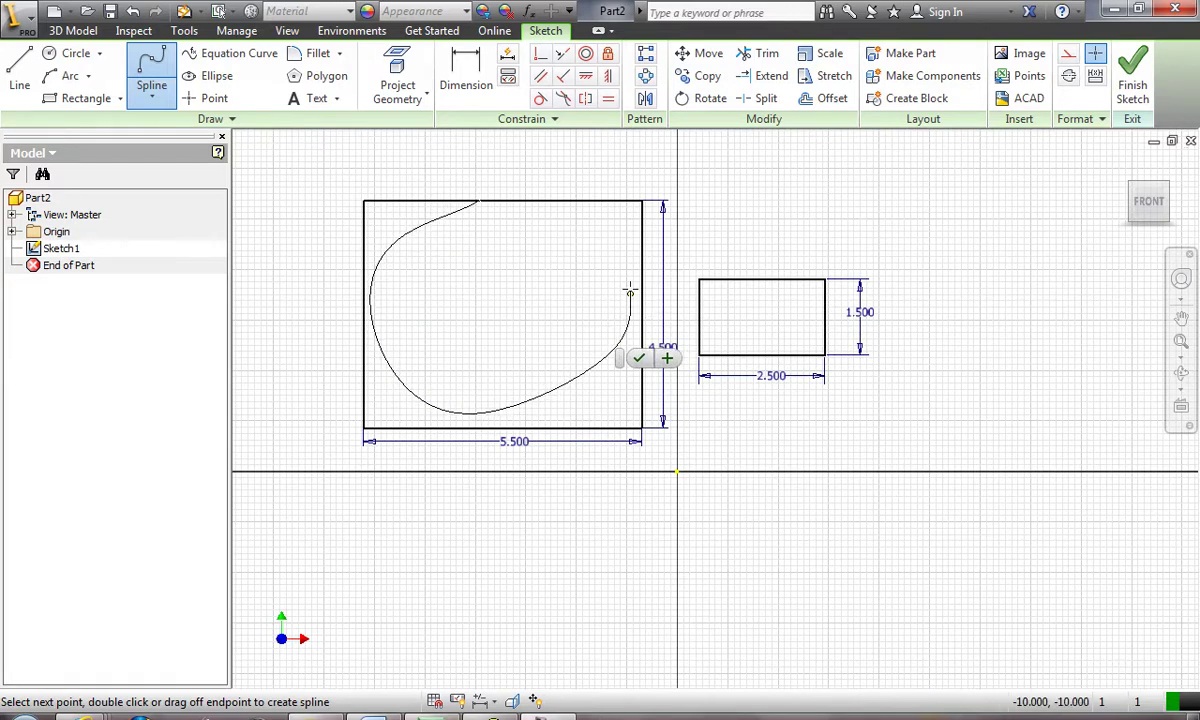
{"action": "left_click", "coordinate": [634, 268]}
{"action": "left_click", "coordinate": [556, 252]}
{"action": "left_click", "coordinate": [498, 254]}
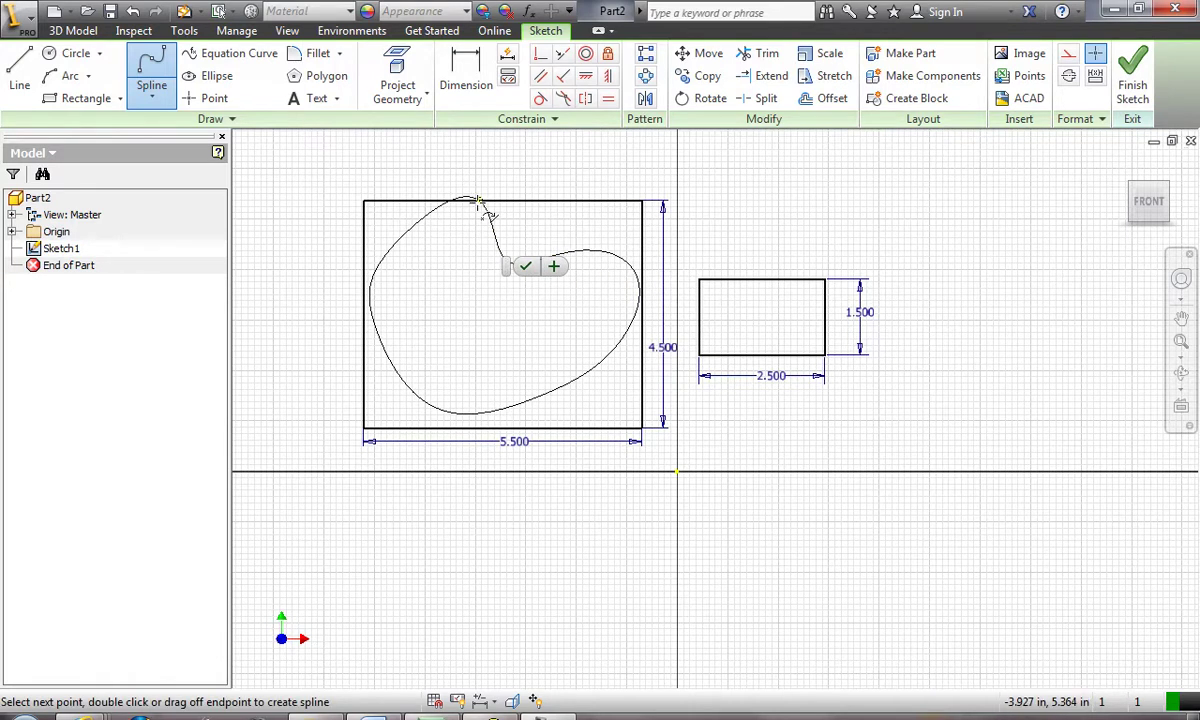
{"action": "left_click", "coordinate": [479, 201]}
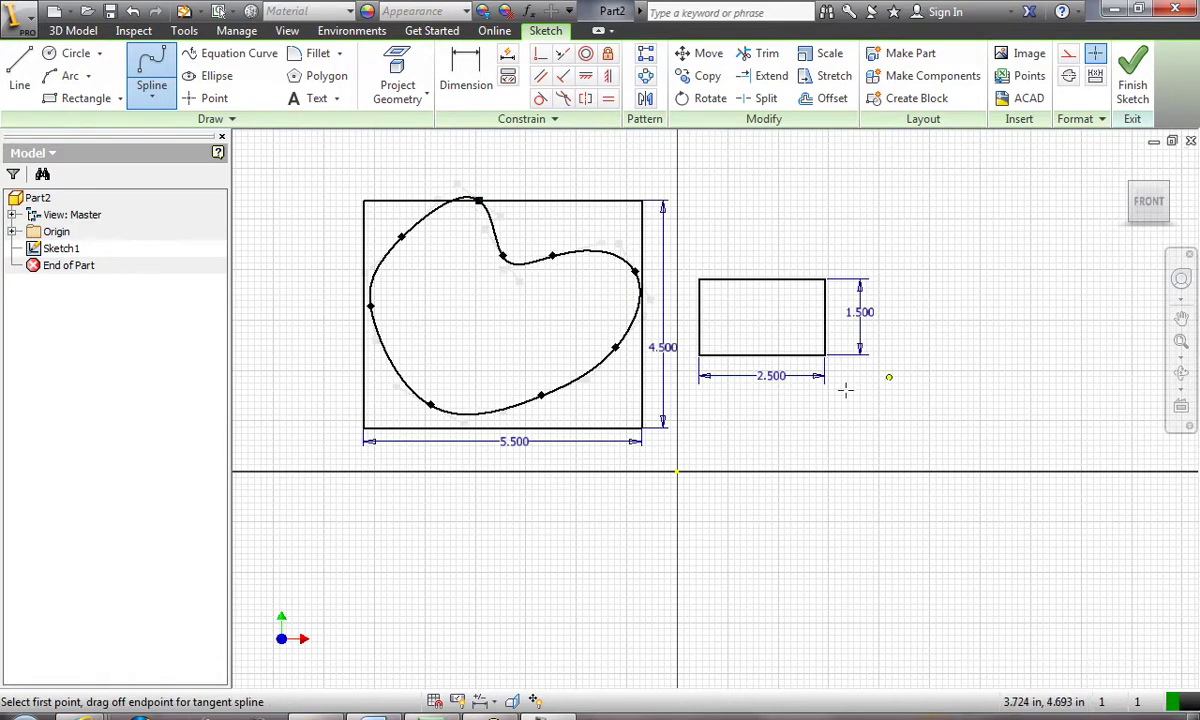
{"action": "right_click", "coordinate": [737, 204]}
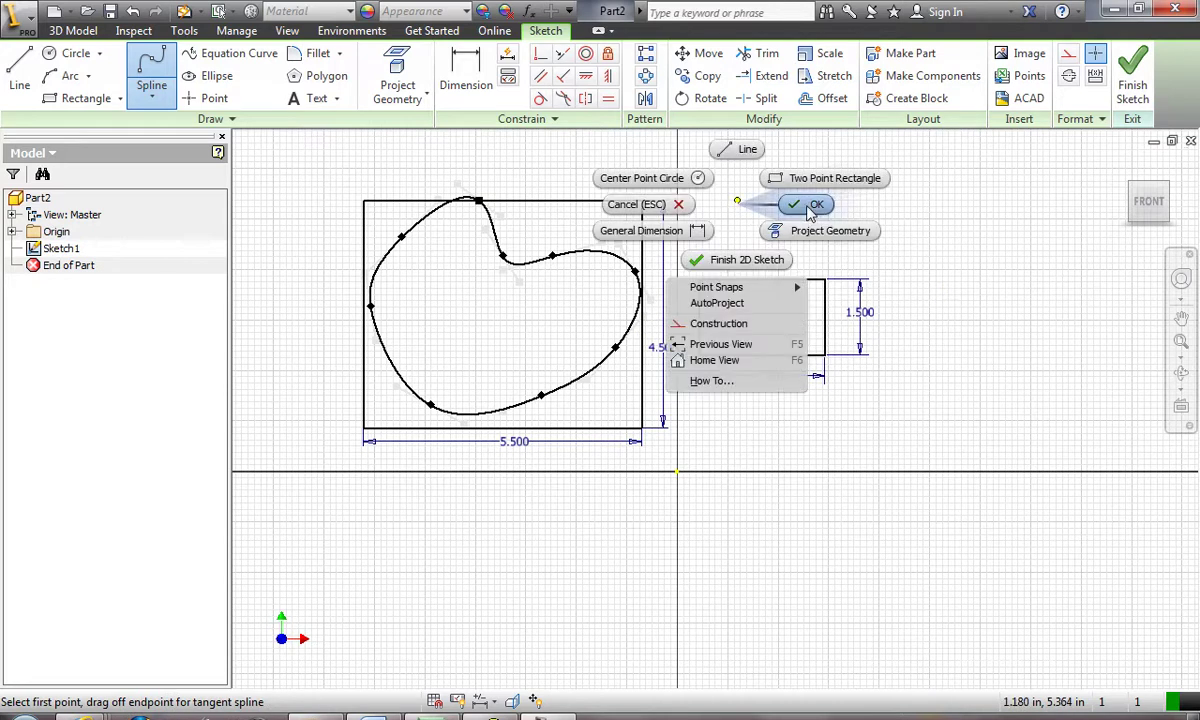
{"action": "left_click", "coordinate": [770, 200]}
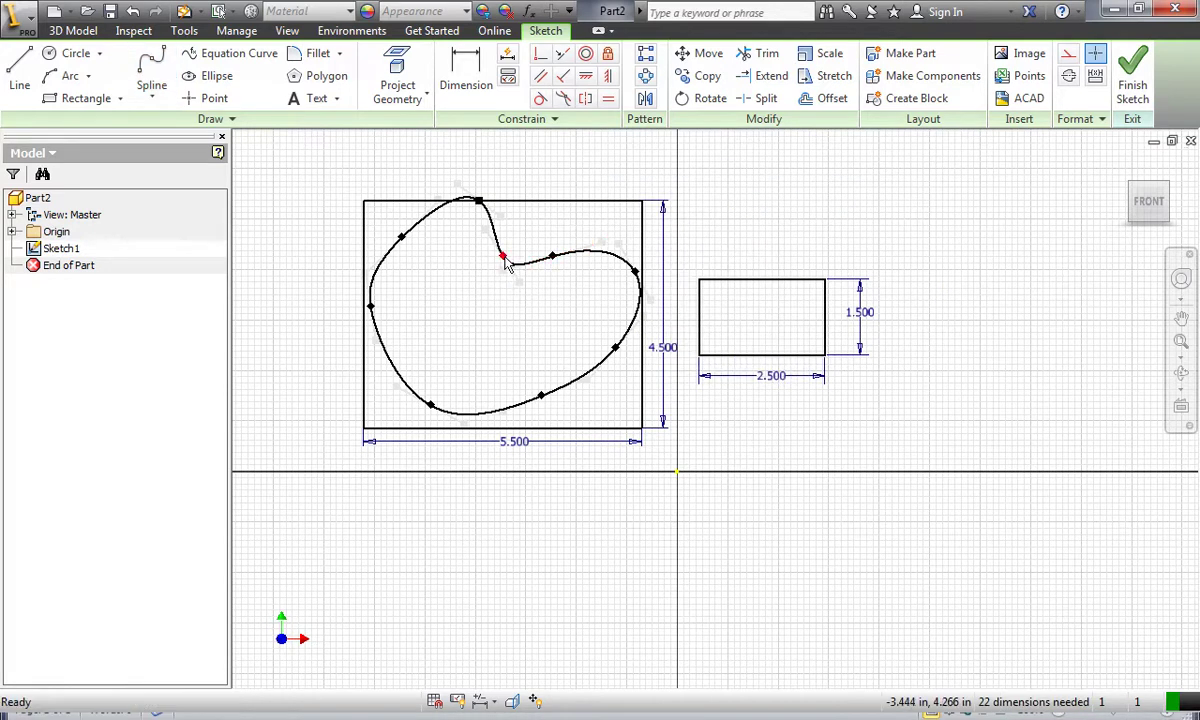
Step: Reshape the spline by moving its notch point up and right and adjusting the upper-left and top points
{"action": "left_click_drag", "start_coordinate": [502, 256], "coordinate": [523, 241]}
{"action": "mouse_move", "coordinate": [401, 238]}
{"action": "left_mouse_down"}
{"action": "mouse_move", "coordinate": [385, 215]}
{"action": "mouse_move", "coordinate": [395, 233]}
{"action": "left_mouse_up"}
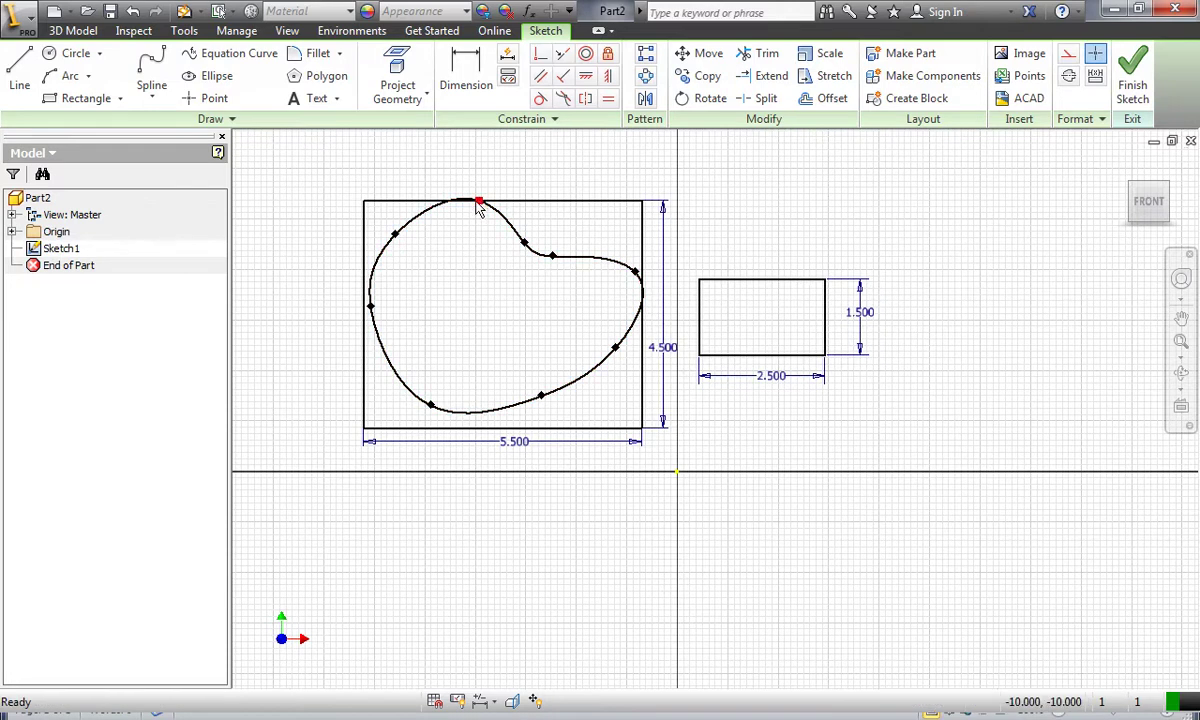
{"action": "left_click_drag", "start_coordinate": [477, 201], "coordinate": [476, 203]}
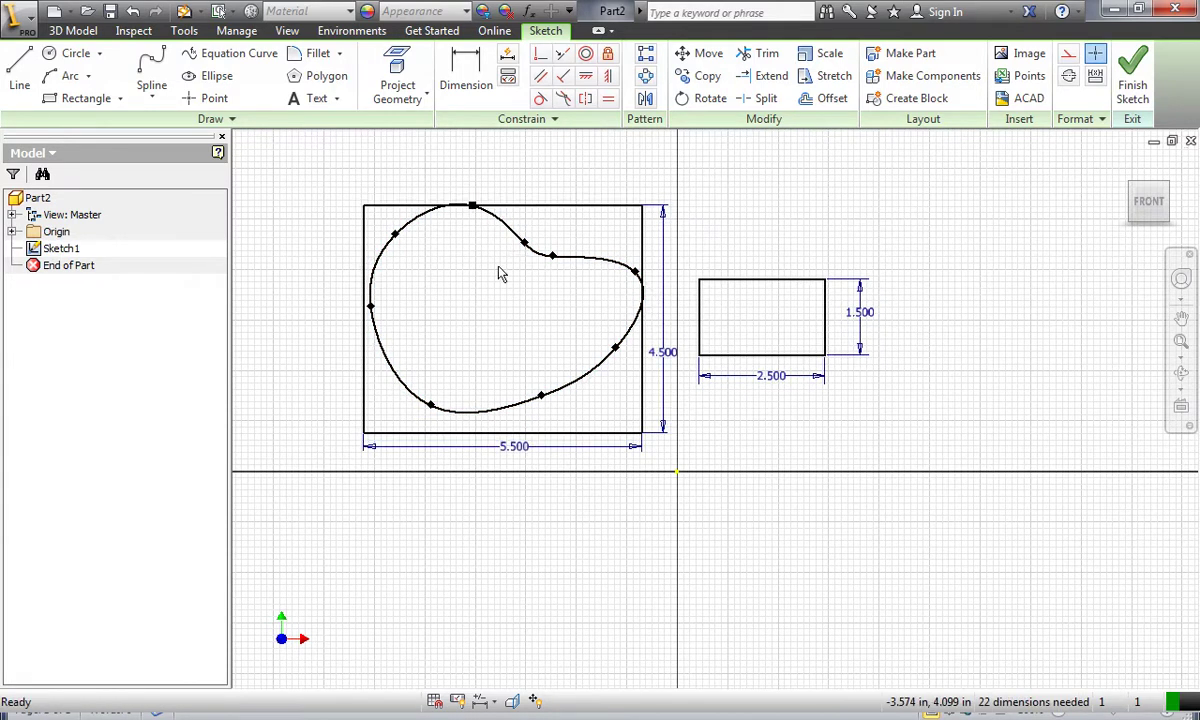
{"action": "scroll", "coordinate": [498, 240], "scroll_direction": "up", "scroll_amount": 5}
{"action": "scroll", "coordinate": [485, 220], "scroll_direction": "down", "scroll_amount": 8}
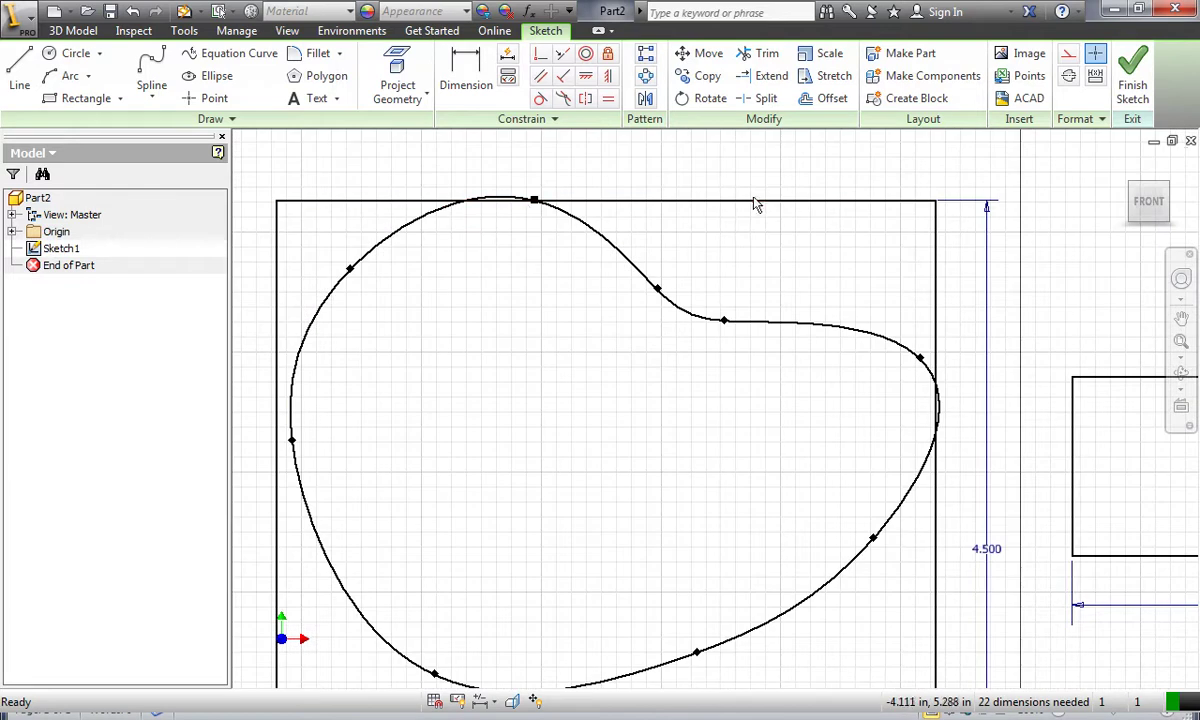
{"action": "scroll", "coordinate": [745, 205], "scroll_direction": "up", "scroll_amount": 3}
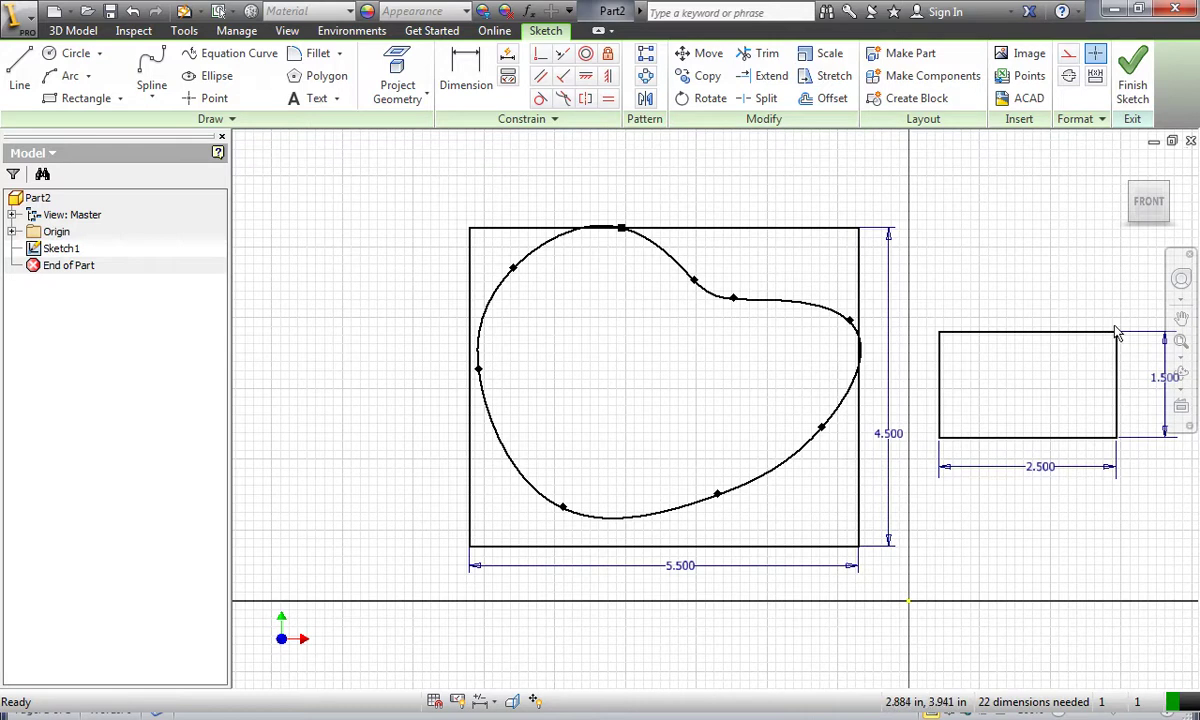
Step: Move the small 2.5 by 1.5 in rectangle inside the spline outline, clear of the curve
{"action": "left_click_drag", "start_coordinate": [1116, 333], "coordinate": [694, 350]}
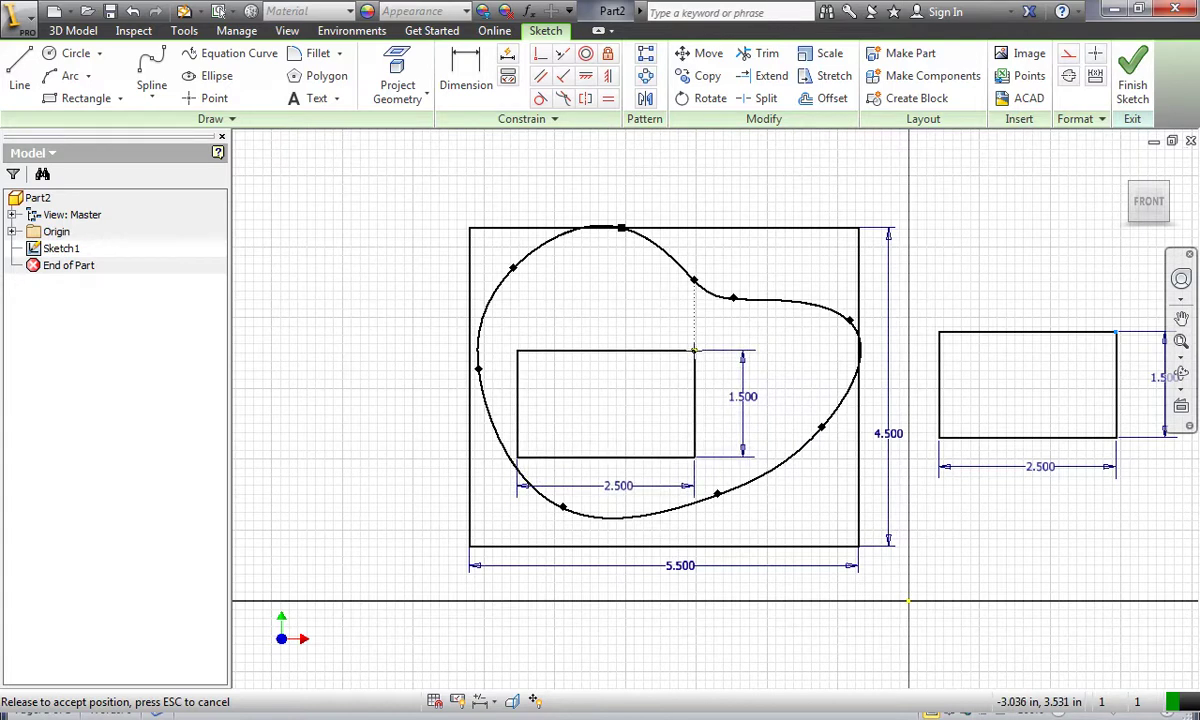
{"action": "left_click_drag", "start_coordinate": [694, 350], "coordinate": [695, 350]}
{"action": "mouse_move", "coordinate": [694, 350]}
{"action": "left_mouse_down"}
{"action": "mouse_move", "coordinate": [711, 315]}
{"action": "mouse_move", "coordinate": [702, 326]}
{"action": "left_mouse_up"}
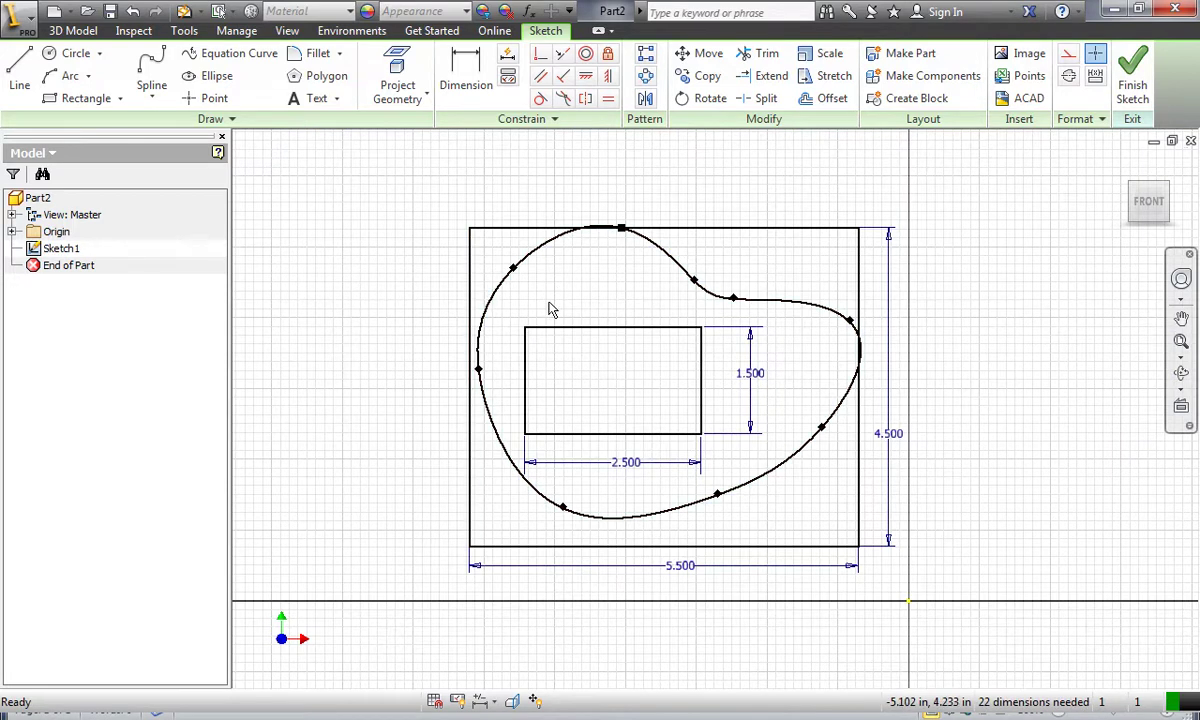
{"action": "left_click_drag", "start_coordinate": [703, 328], "coordinate": [702, 328]}
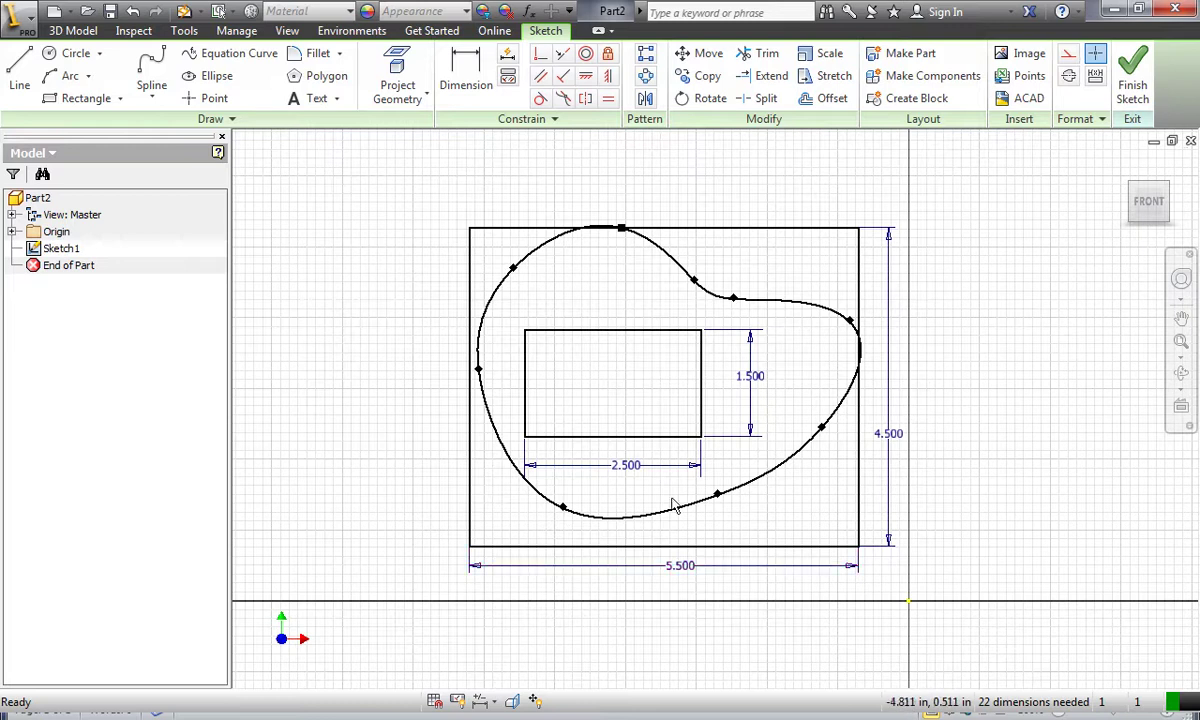
Step: Trim away the large rectangle's top edge and the upper part of its left edge
{"action": "left_click", "coordinate": [765, 53]}
{"action": "scroll", "coordinate": [710, 245], "scroll_direction": "up", "scroll_amount": 5}
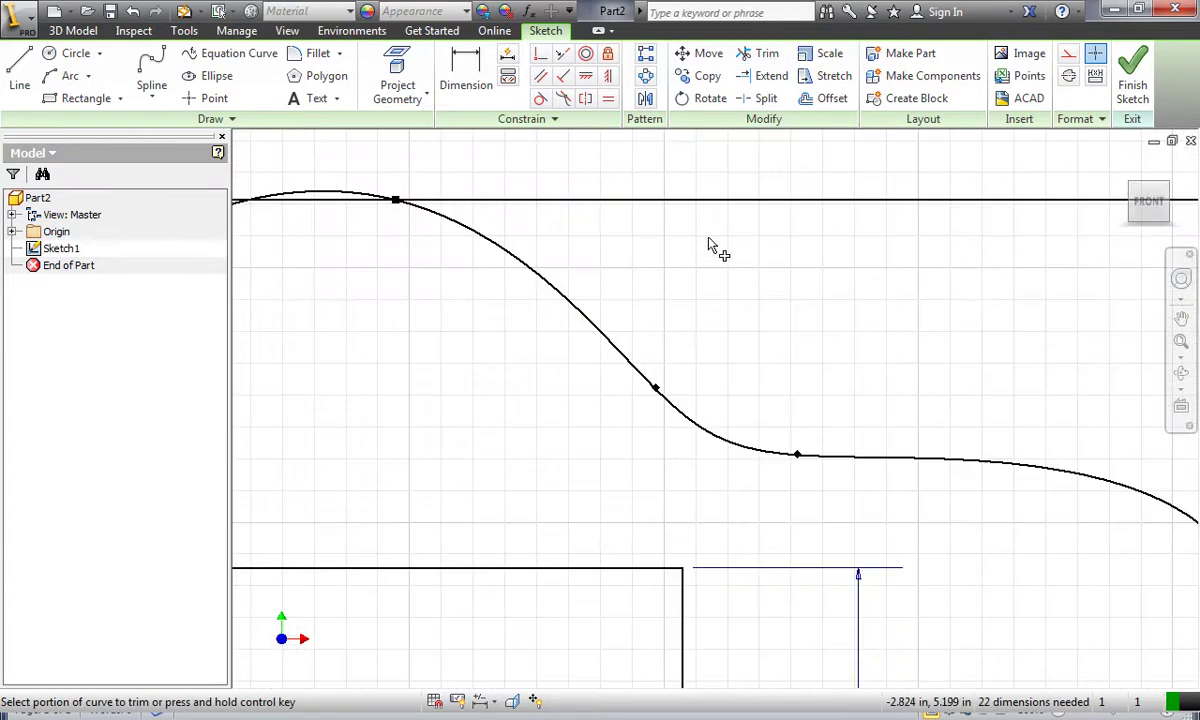
{"action": "scroll", "coordinate": [767, 238], "scroll_direction": "down", "scroll_amount": 5}
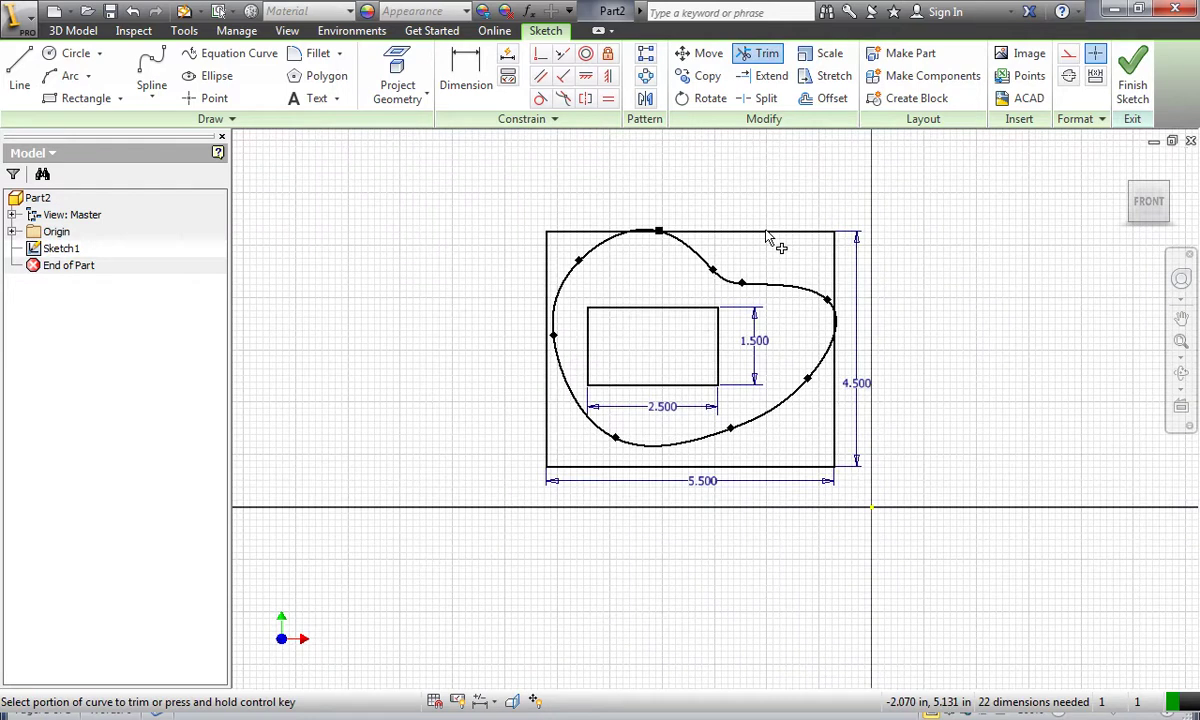
{"action": "left_click", "coordinate": [705, 235]}
{"action": "left_click", "coordinate": [622, 238]}
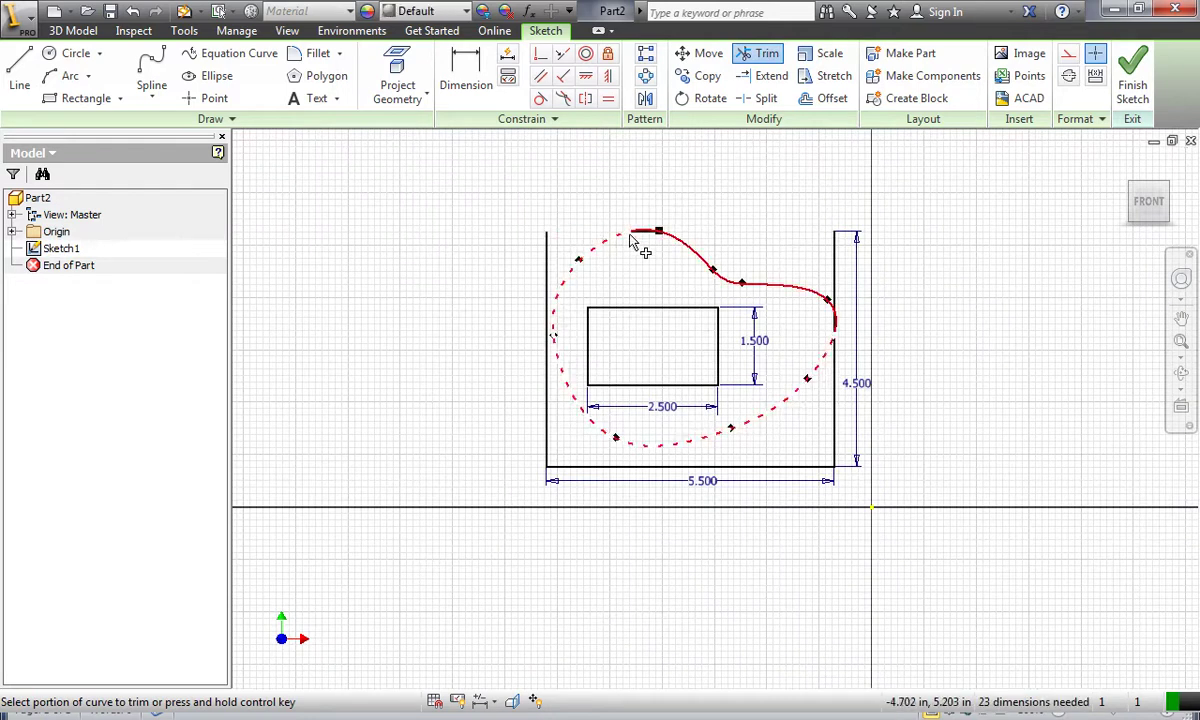
{"action": "scroll", "coordinate": [632, 240], "scroll_direction": "up", "scroll_amount": 5}
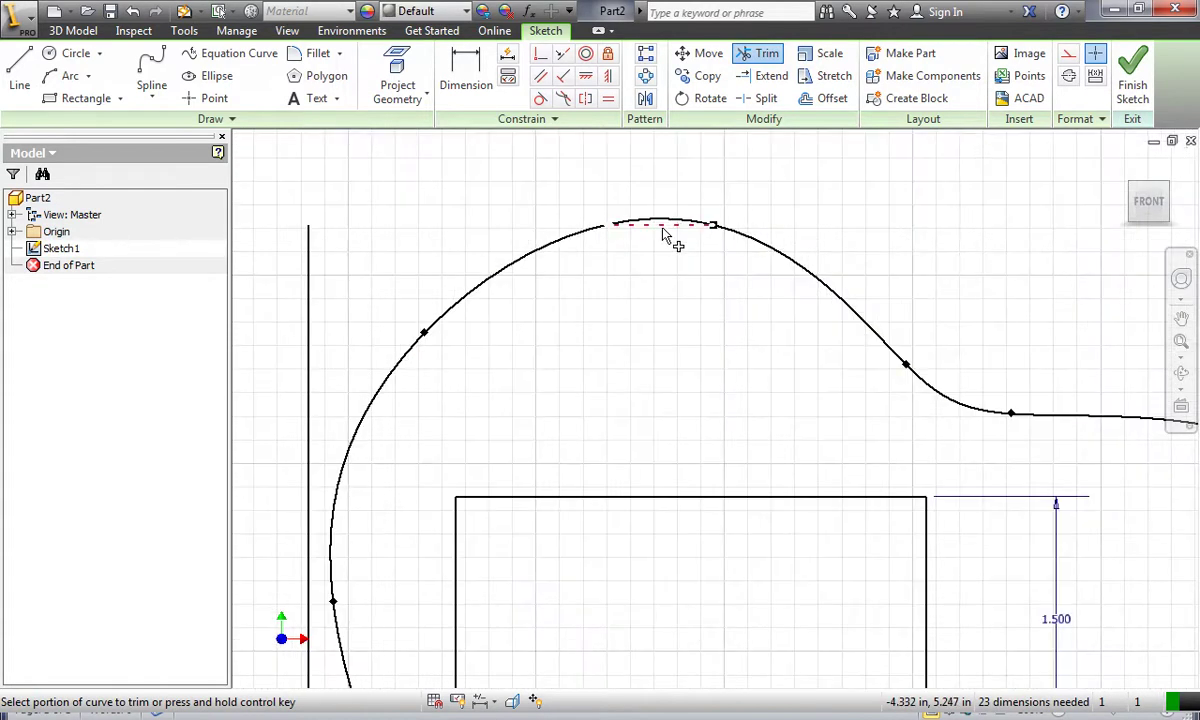
{"action": "scroll", "coordinate": [663, 234], "scroll_direction": "up", "scroll_amount": 3}
{"action": "left_click", "coordinate": [731, 244]}
{"action": "scroll", "coordinate": [731, 246], "scroll_direction": "down", "scroll_amount": 5}
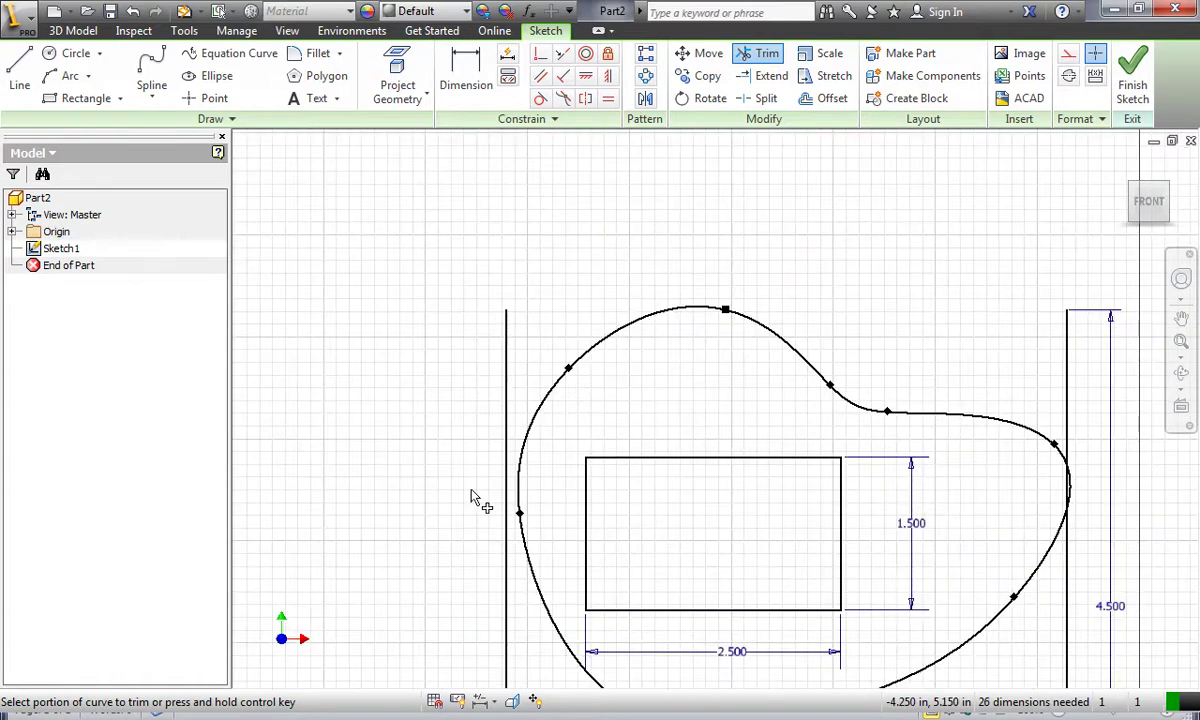
{"action": "left_click", "coordinate": [505, 402]}
{"action": "scroll", "coordinate": [504, 468], "scroll_direction": "up", "scroll_amount": 5}
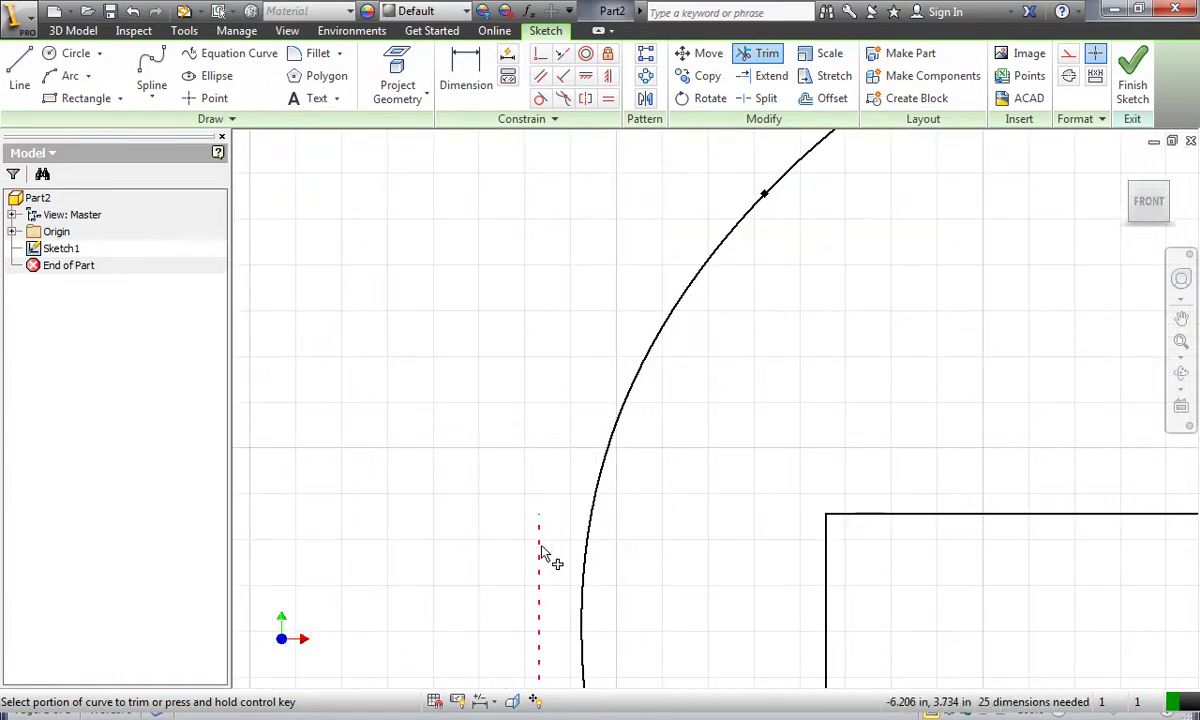
{"action": "scroll", "coordinate": [544, 557], "scroll_direction": "down", "scroll_amount": 5}
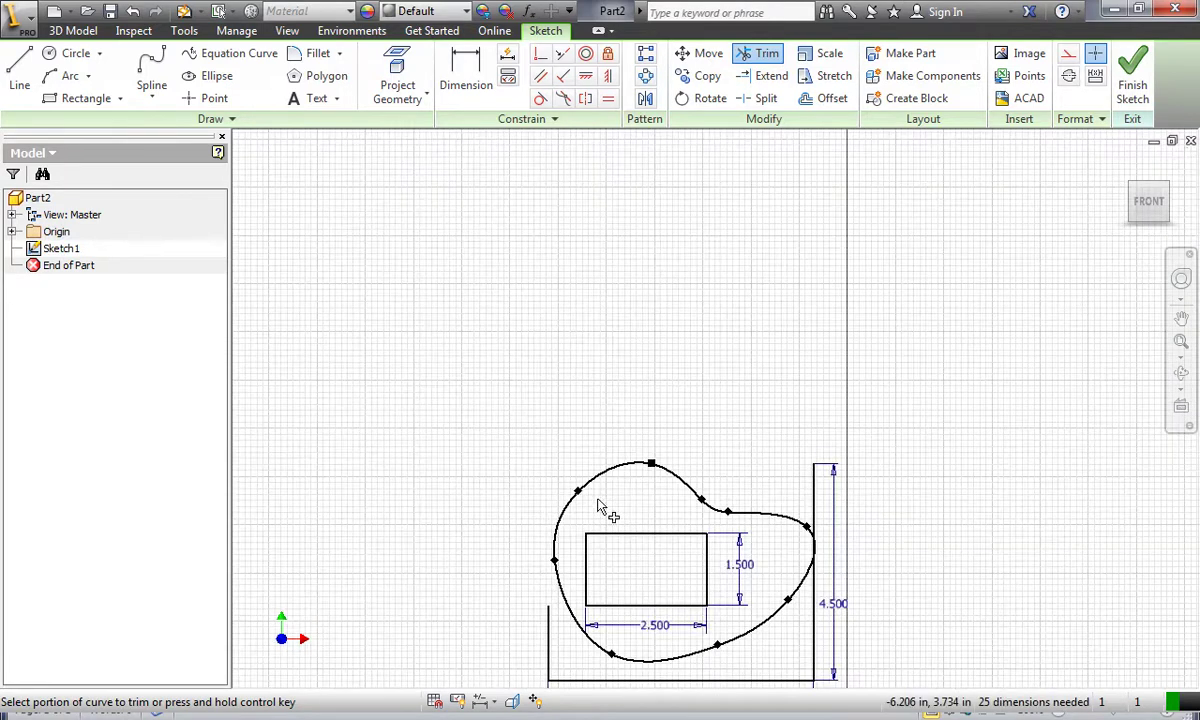
Step: Try to trim the large rectangle's right and bottom edges
{"action": "left_click", "coordinate": [812, 505]}
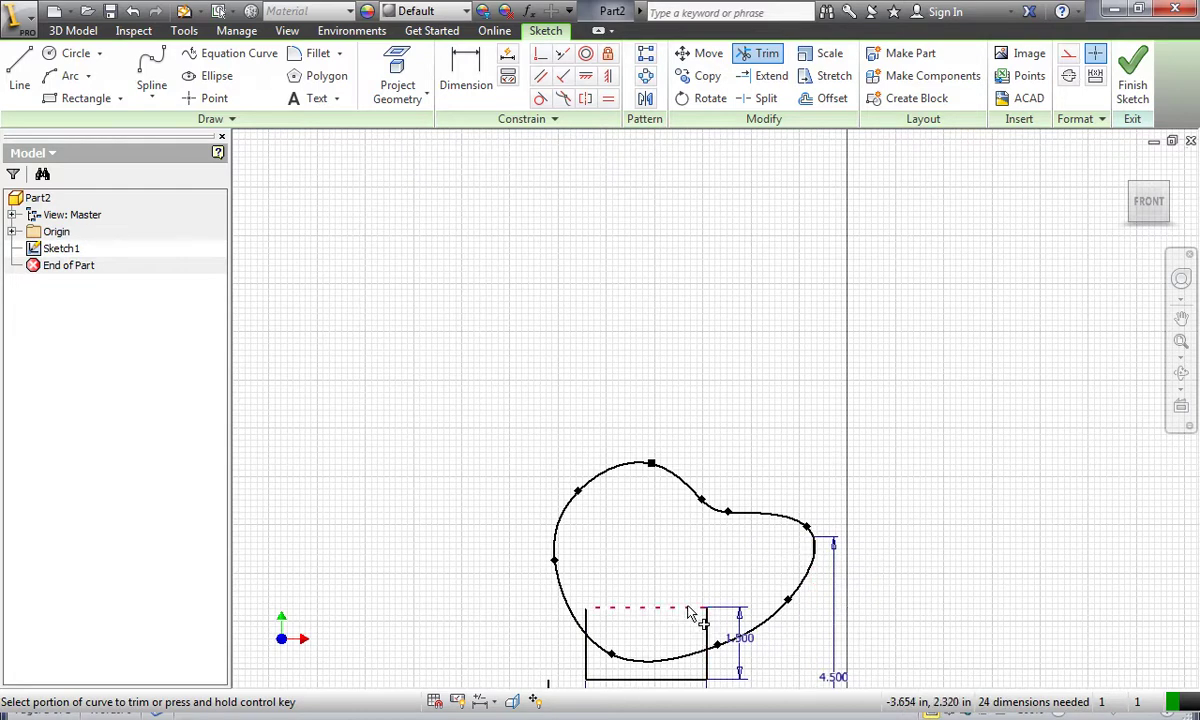
{"action": "scroll", "coordinate": [804, 619], "scroll_direction": "up", "scroll_amount": 3}
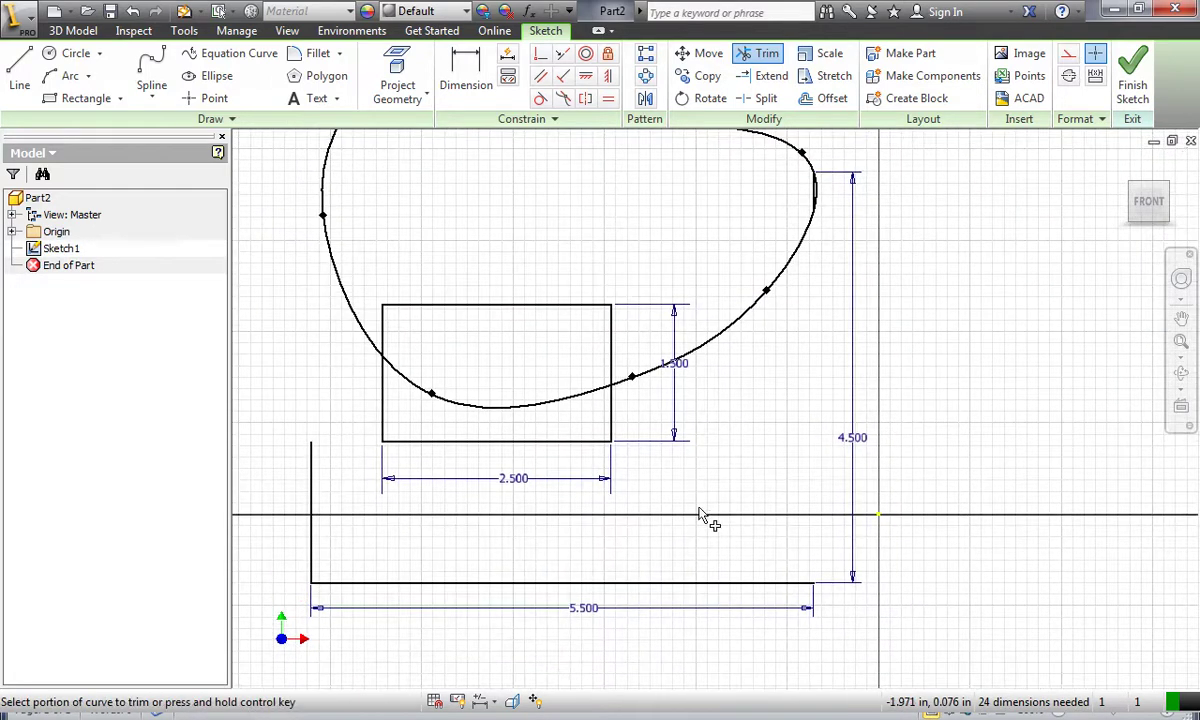
{"action": "left_click", "coordinate": [748, 585]}
{"action": "scroll", "coordinate": [710, 500], "scroll_direction": "down", "scroll_amount": 2}
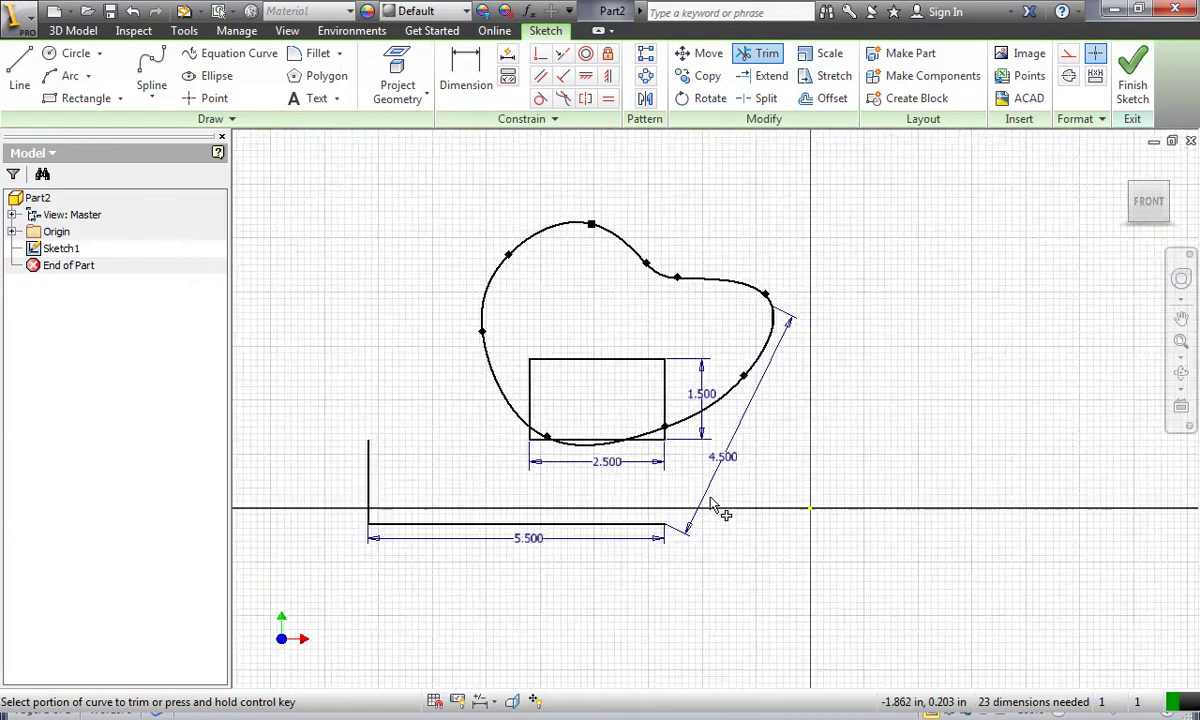
{"action": "left_click", "coordinate": [134, 12]}
{"action": "left_click", "coordinate": [134, 12]}
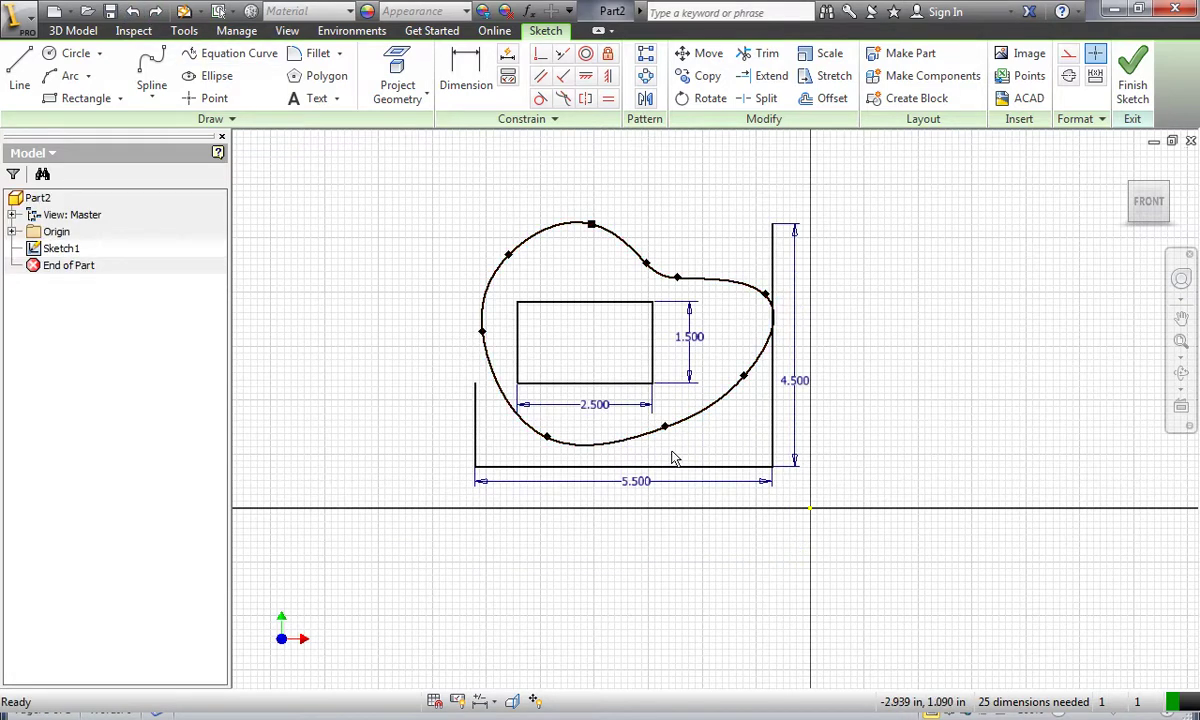
Step: Delete the large rectangle's 4.5 in height and 5.5 in width dimensions
{"action": "left_click", "coordinate": [800, 388]}
{"action": "key", "text": "Delete"}
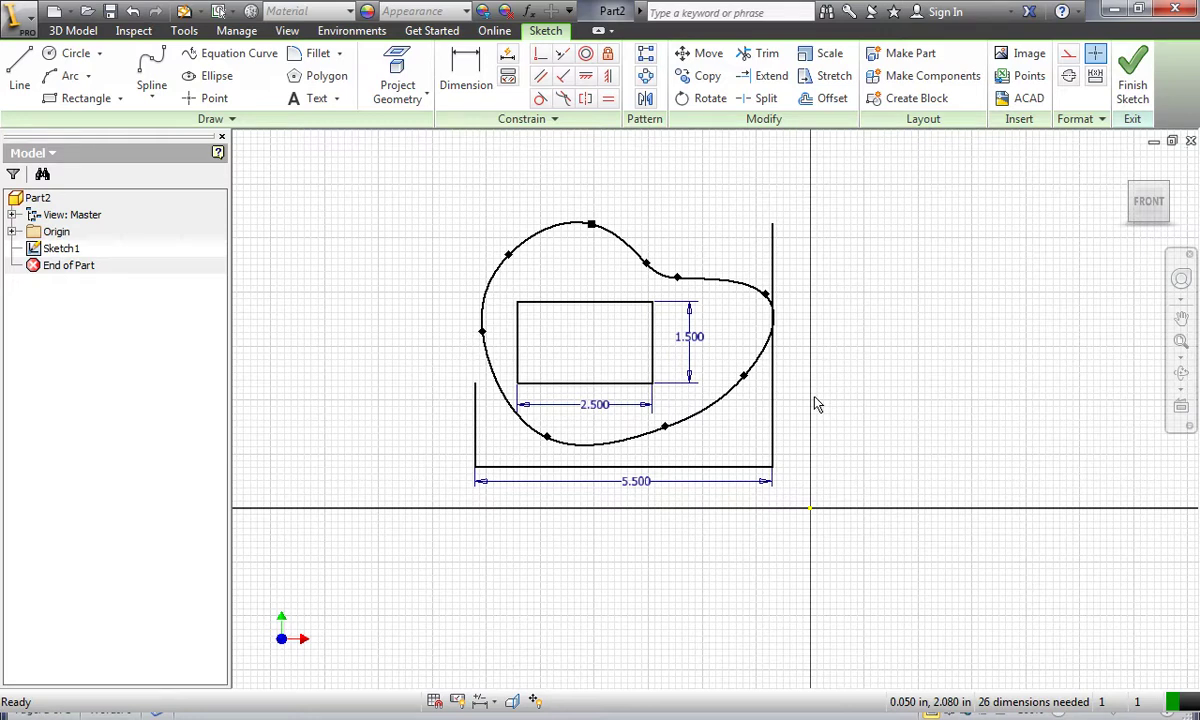
{"action": "left_click", "coordinate": [645, 482]}
{"action": "key", "text": "Delete"}
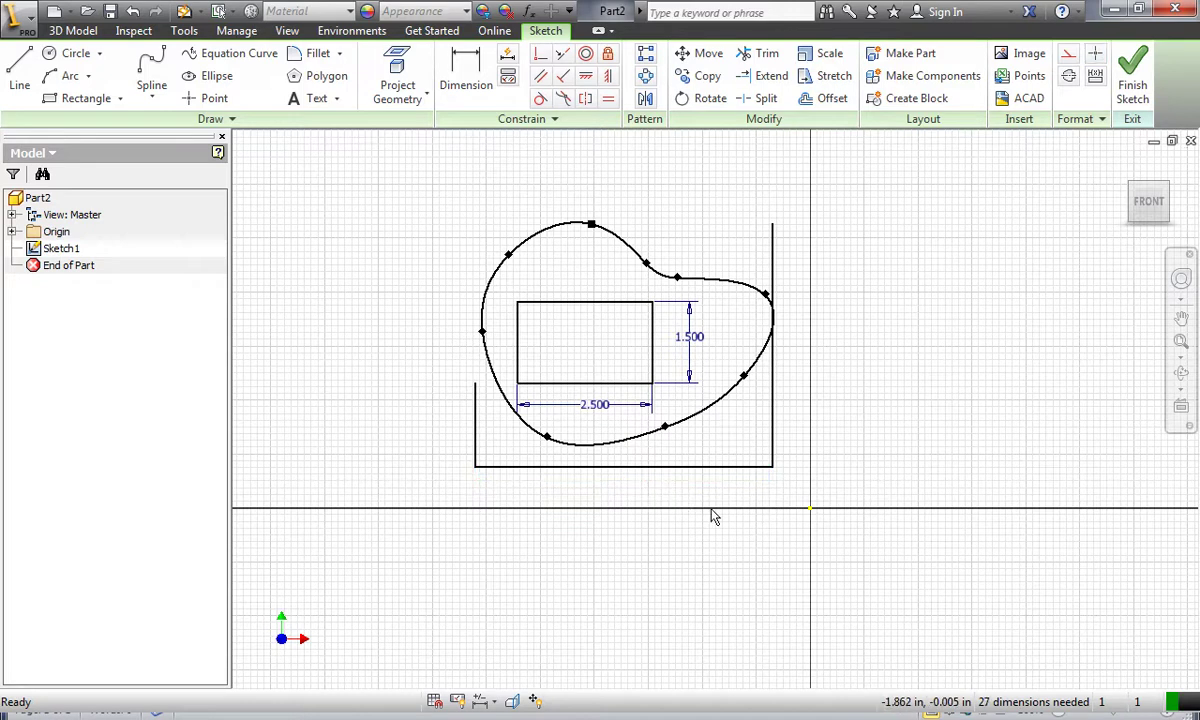
Step: Delete the large rectangle's remaining right, bottom and left lines
{"action": "left_click", "coordinate": [775, 256]}
{"action": "key", "text": "Delete"}
{"action": "left_click", "coordinate": [714, 467]}
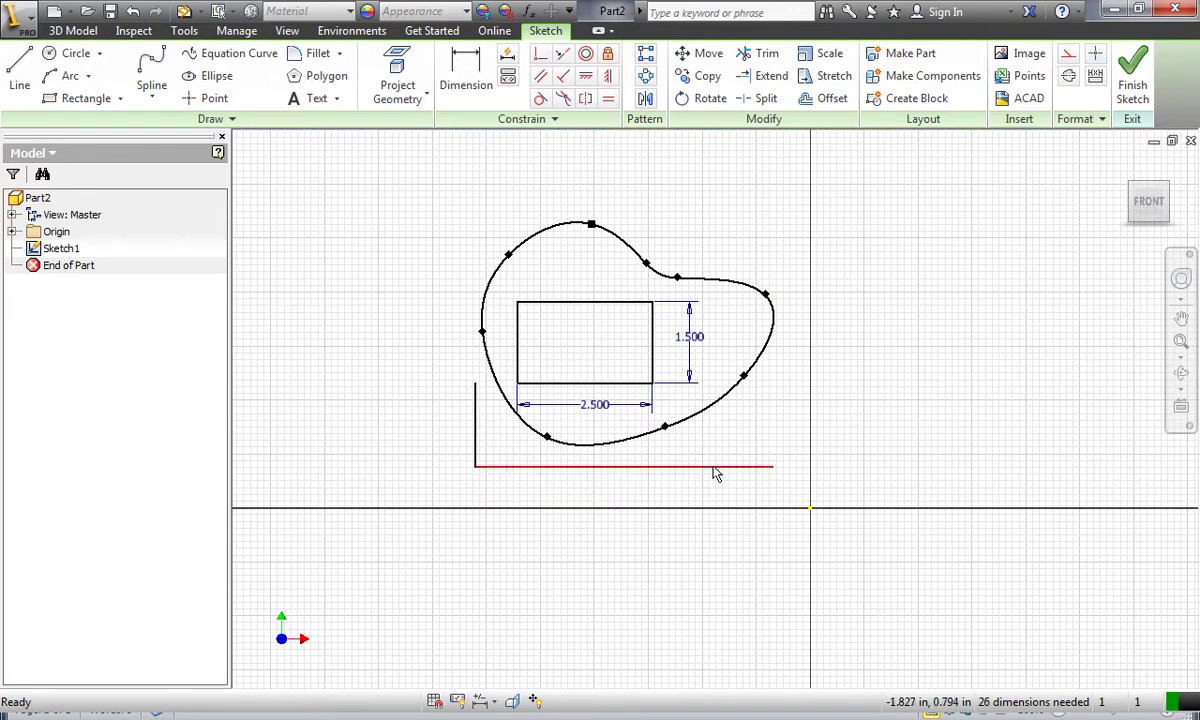
{"action": "key", "text": "Delete"}
{"action": "left_click", "coordinate": [476, 430]}
{"action": "key", "text": "Delete"}
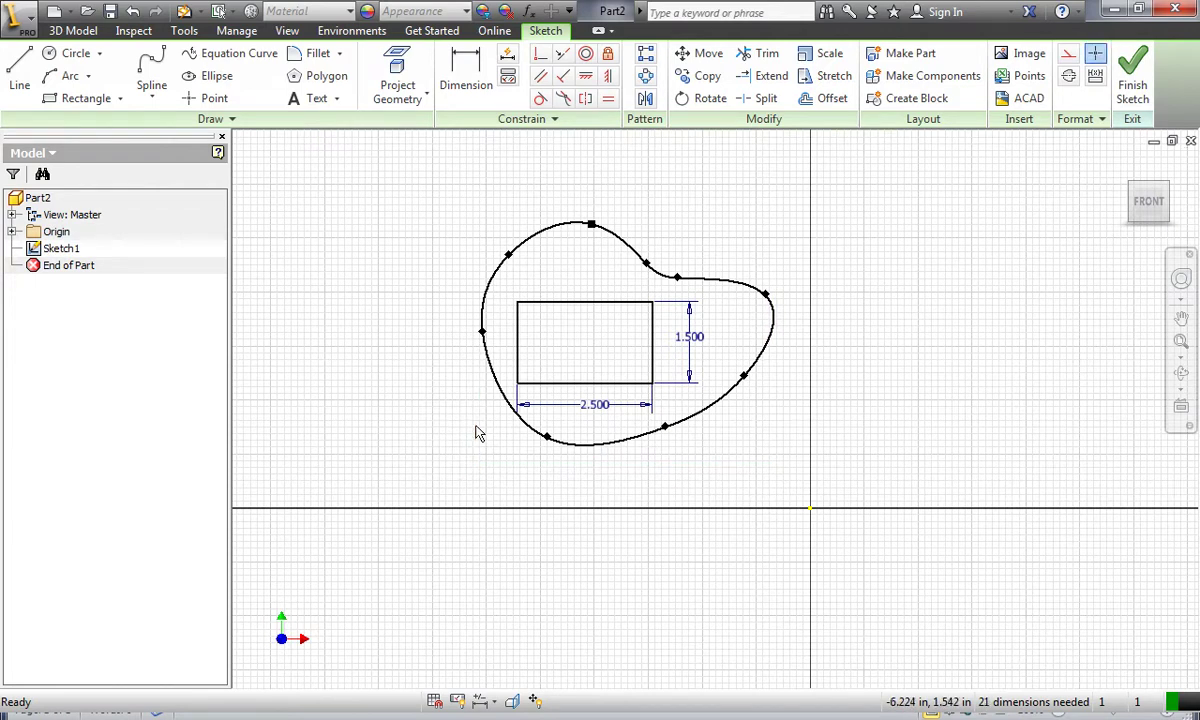
Step: Finish the 2D sketch of the spline outline and small rectangle
{"action": "scroll", "coordinate": [699, 361], "scroll_direction": "up", "scroll_amount": 2}
{"action": "scroll", "coordinate": [619, 340], "scroll_direction": "down", "scroll_amount": 2}
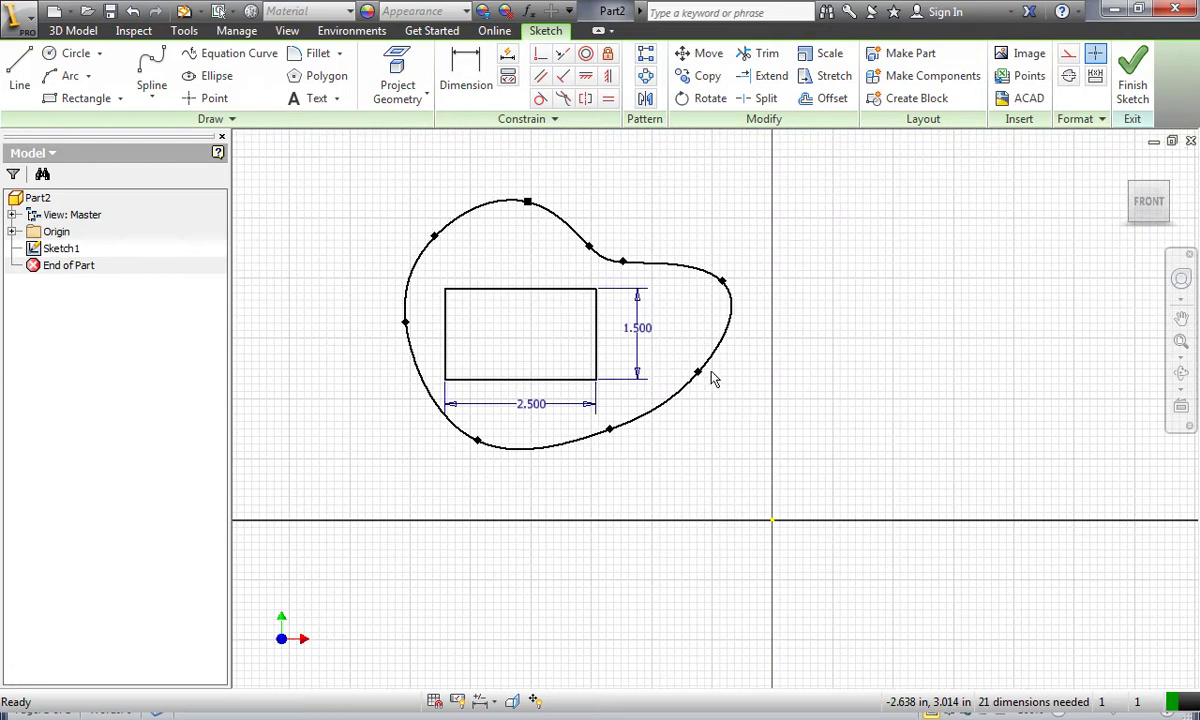
{"action": "left_click", "coordinate": [515, 293]}
{"action": "right_click", "coordinate": [866, 241]}
{"action": "left_click", "coordinate": [864, 290]}
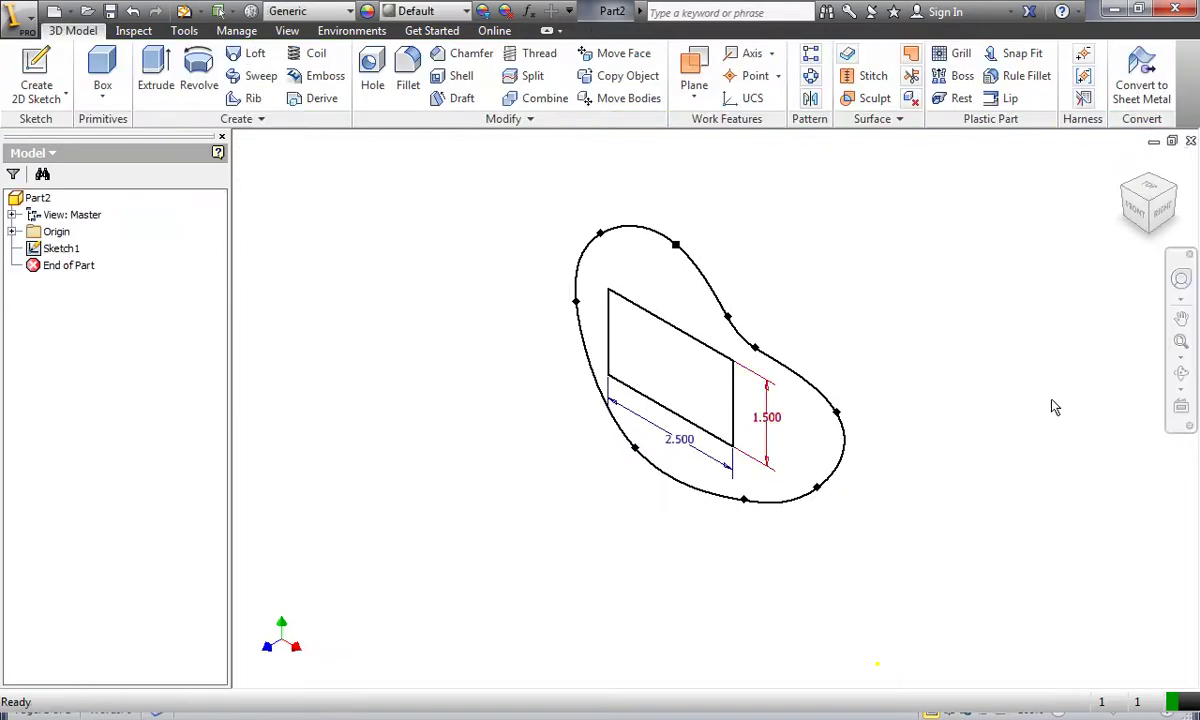
{"action": "left_click", "coordinate": [1181, 372]}
{"action": "mouse_move", "coordinate": [774, 463]}
{"action": "left_mouse_down"}
{"action": "mouse_move", "coordinate": [833, 434]}
{"action": "mouse_move", "coordinate": [830, 284]}
{"action": "mouse_move", "coordinate": [820, 504]}
{"action": "mouse_move", "coordinate": [840, 223]}
{"action": "mouse_move", "coordinate": [892, 206]}
{"action": "mouse_move", "coordinate": [874, 216]}
{"action": "mouse_move", "coordinate": [870, 260]}
{"action": "left_mouse_up"}
{"action": "right_click_drag", "start_coordinate": [613, 525], "coordinate": [672, 528]}
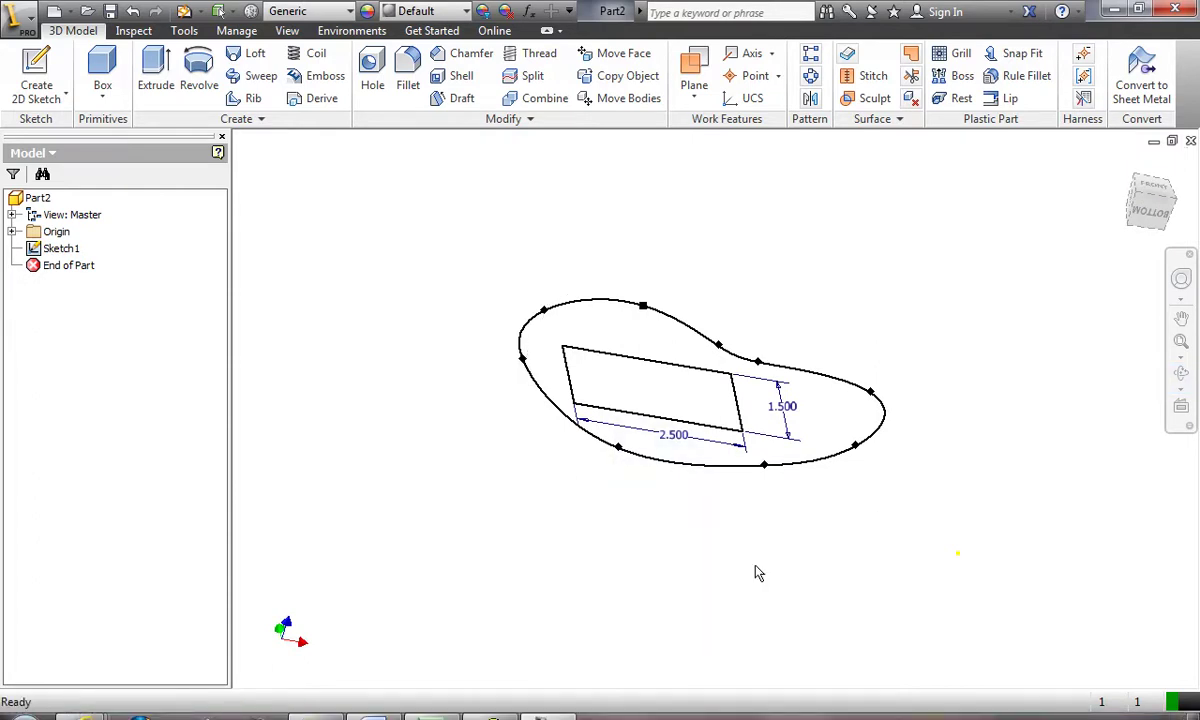
Step: Set up a 1 in extrusion of the whole spline outline, including the inner rectangle, with the direction reversed
{"action": "left_click", "coordinate": [156, 72]}
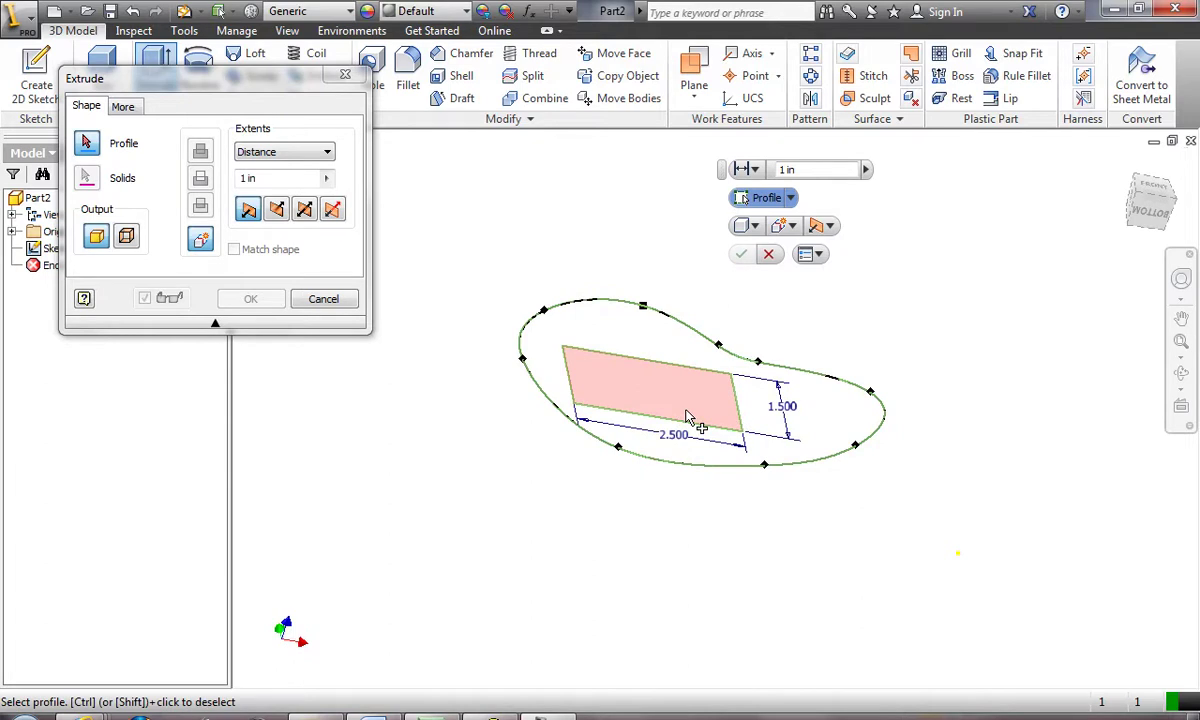
{"action": "left_click", "coordinate": [576, 334]}
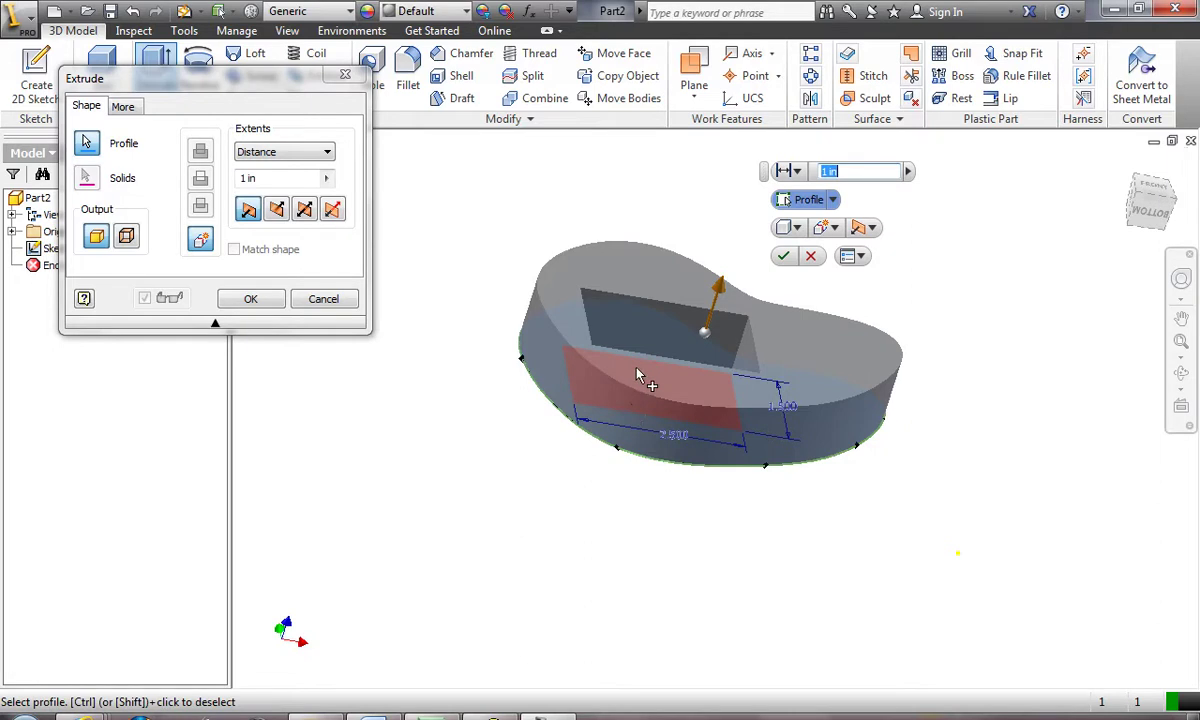
{"action": "left_click", "coordinate": [650, 405]}
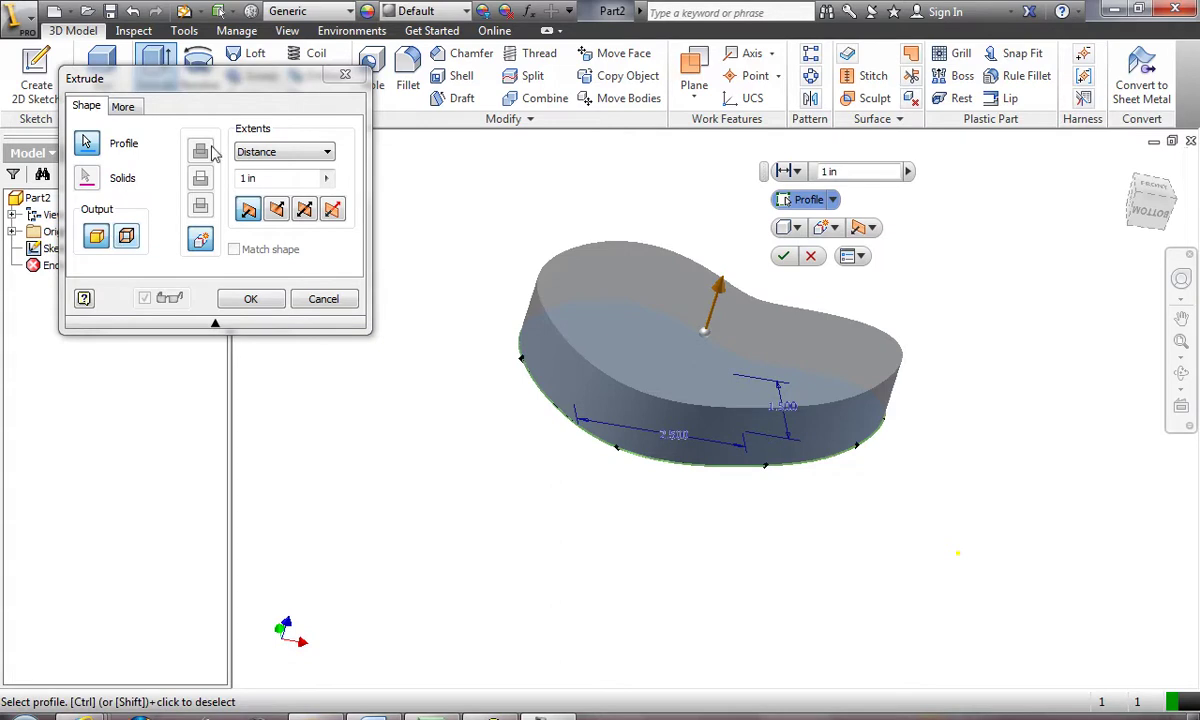
{"action": "left_click", "coordinate": [277, 209]}
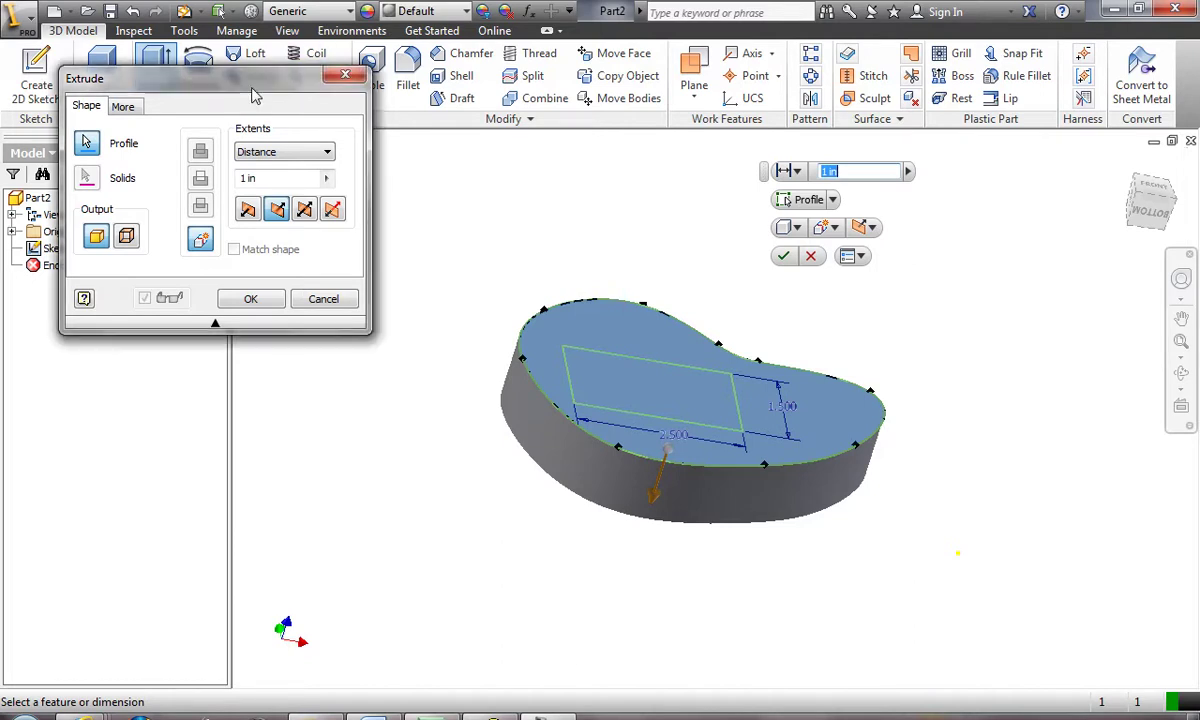
Step: Set the outline extrusion's taper to 5 degrees and check the slanted side wall in the preview
{"action": "left_click_drag", "start_coordinate": [128, 80], "coordinate": [180, 175]}
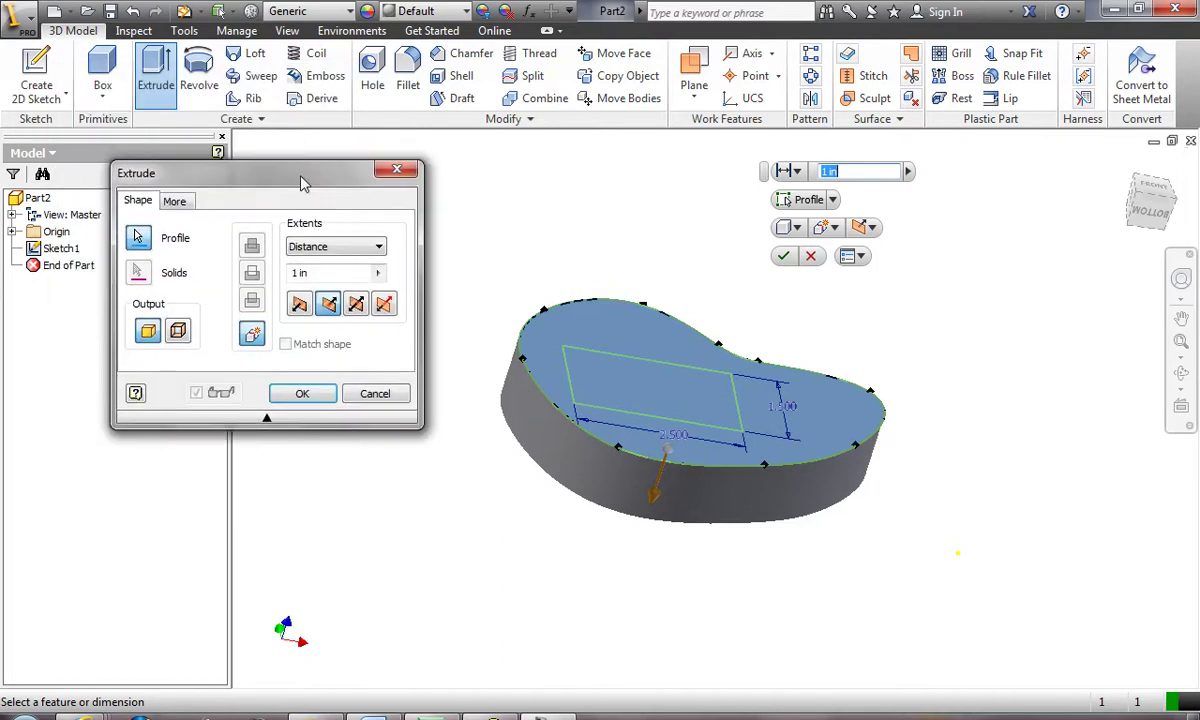
{"action": "left_click", "coordinate": [175, 202]}
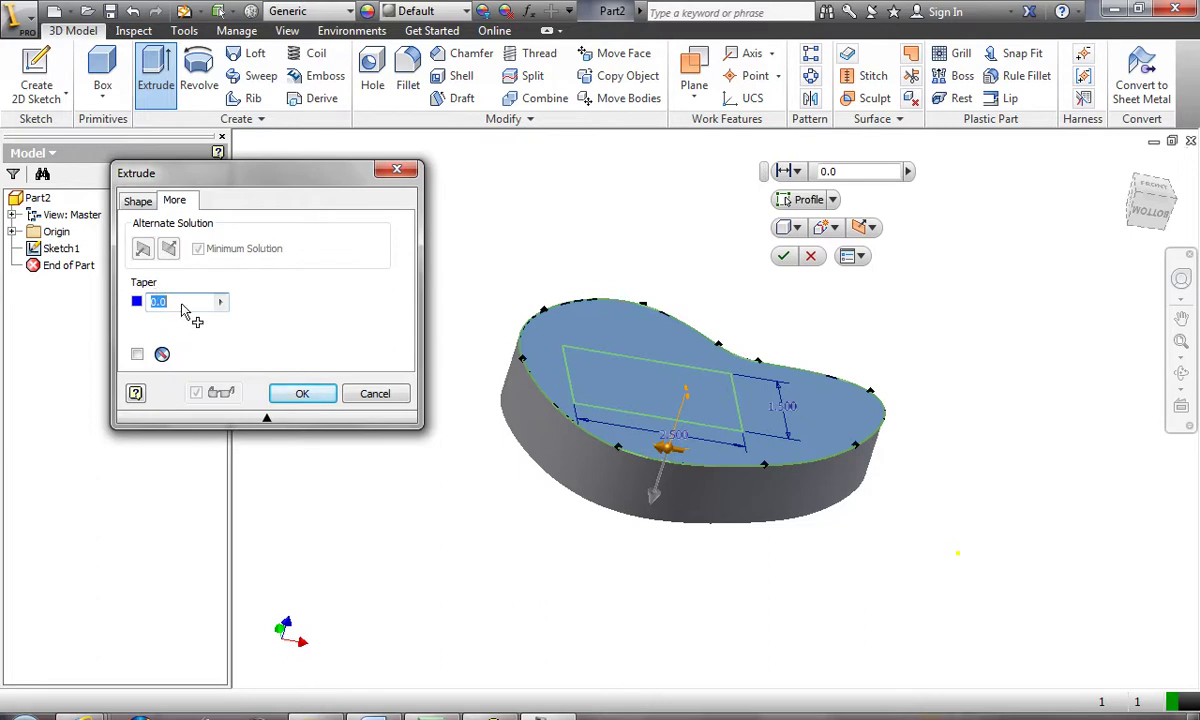
{"action": "type", "text": "5"}
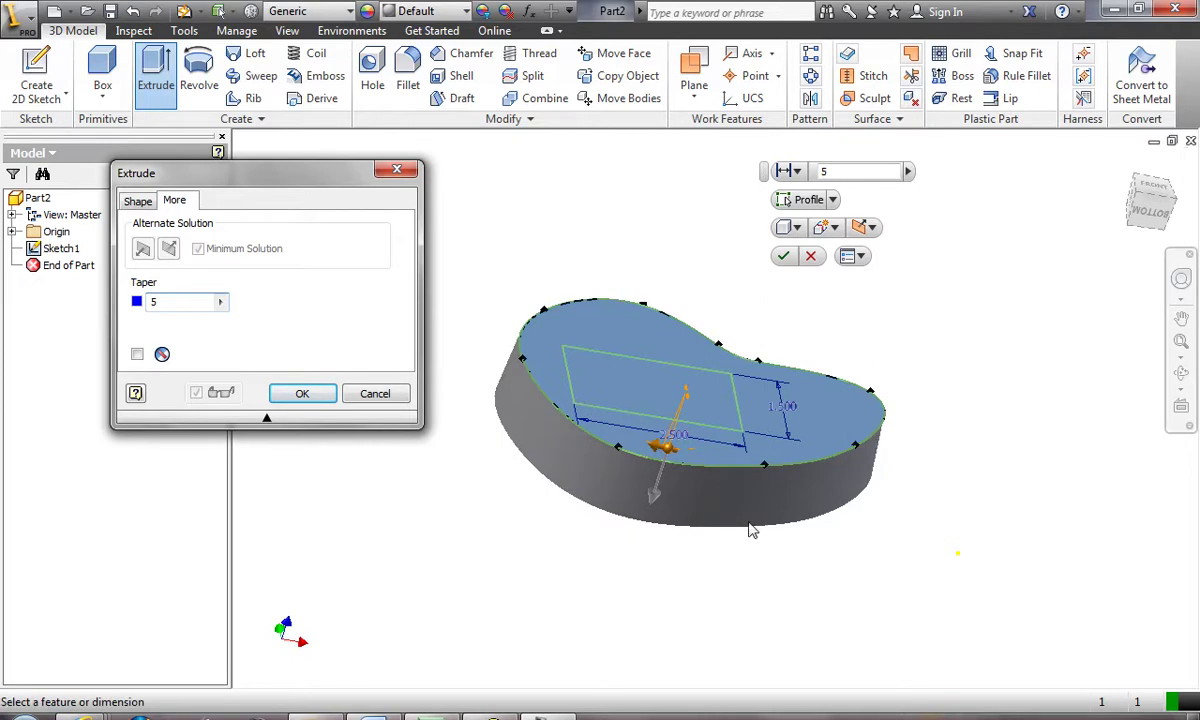
{"action": "scroll", "coordinate": [635, 530], "scroll_direction": "up", "scroll_amount": 3}
{"action": "scroll", "coordinate": [635, 530], "scroll_direction": "down", "scroll_amount": 2}
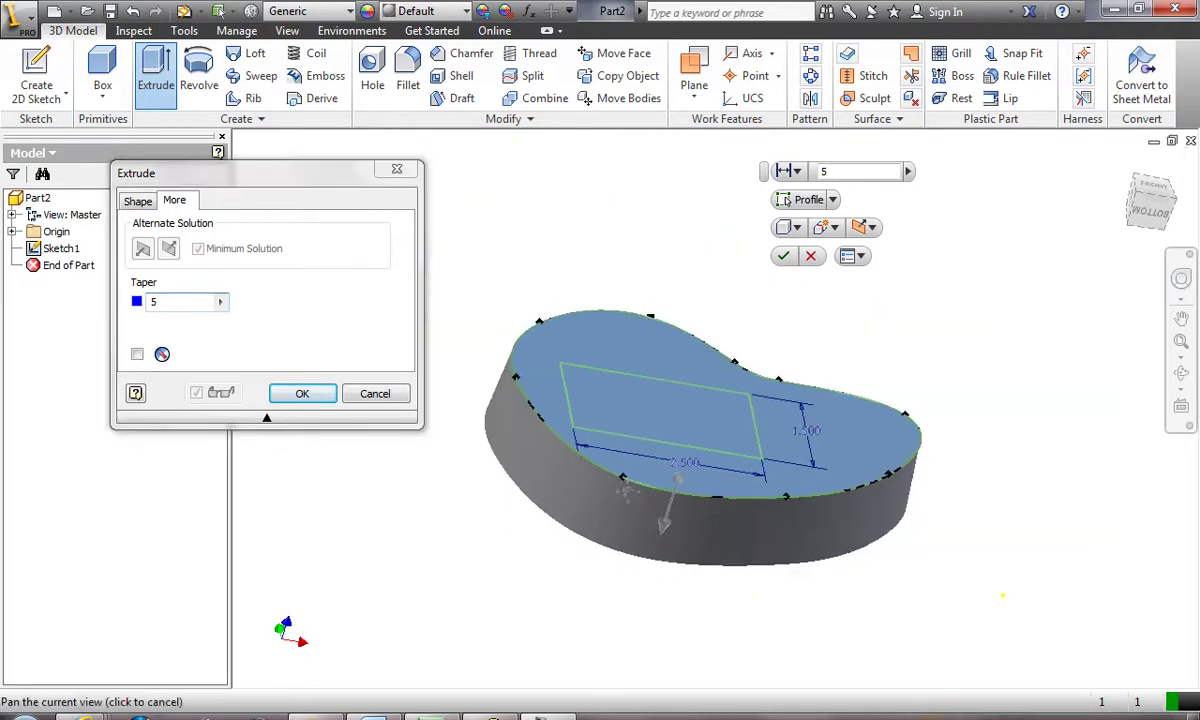
{"action": "scroll", "coordinate": [708, 530], "scroll_direction": "up", "scroll_amount": 2}
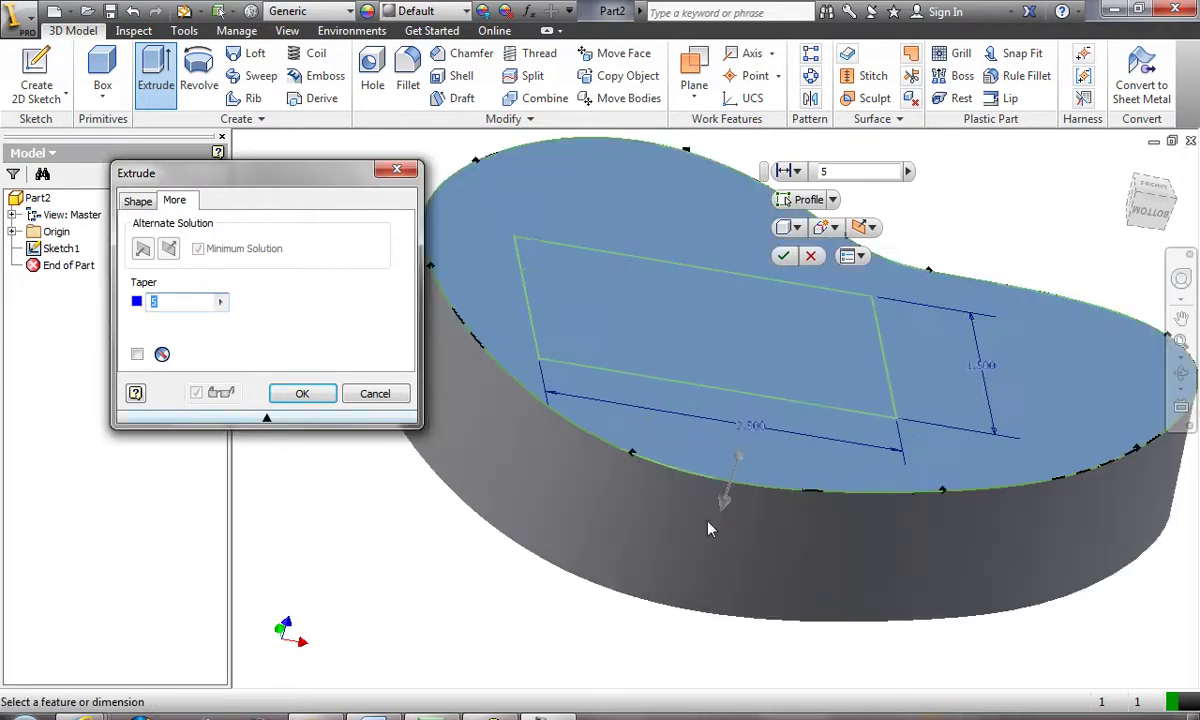
{"action": "middle_click_drag", "start_coordinate": [531, 475], "coordinate": [676, 494]}
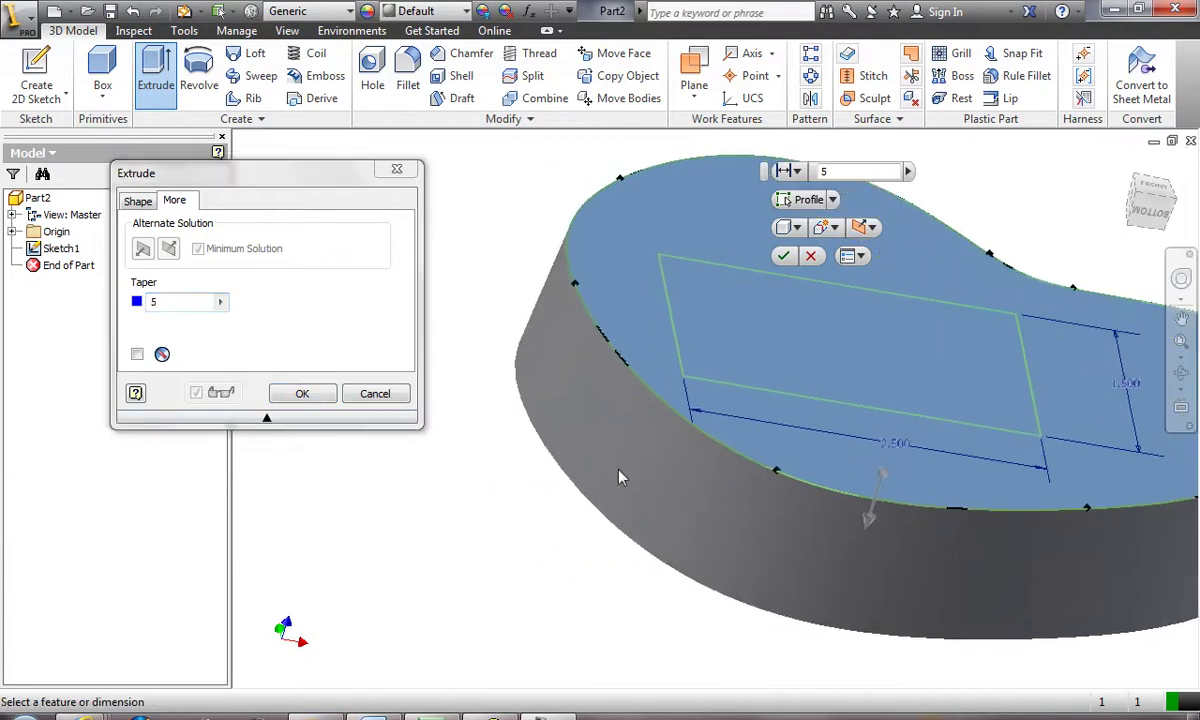
Step: Compare the extrusion preview with a taper of 0 degrees, and return the taper to 5 degrees
{"action": "double_click", "coordinate": [172, 301]}
{"action": "type", "text": "0"}
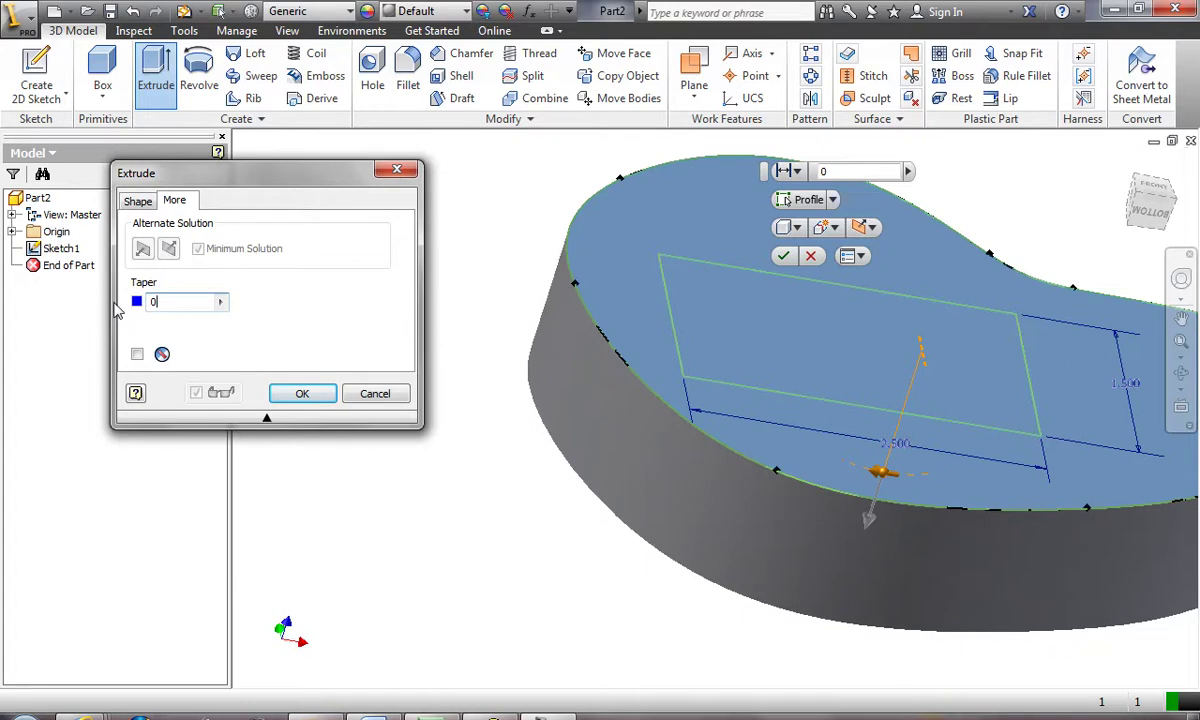
{"action": "left_click_drag", "start_coordinate": [168, 306], "coordinate": [141, 313]}
{"action": "type", "text": "5"}
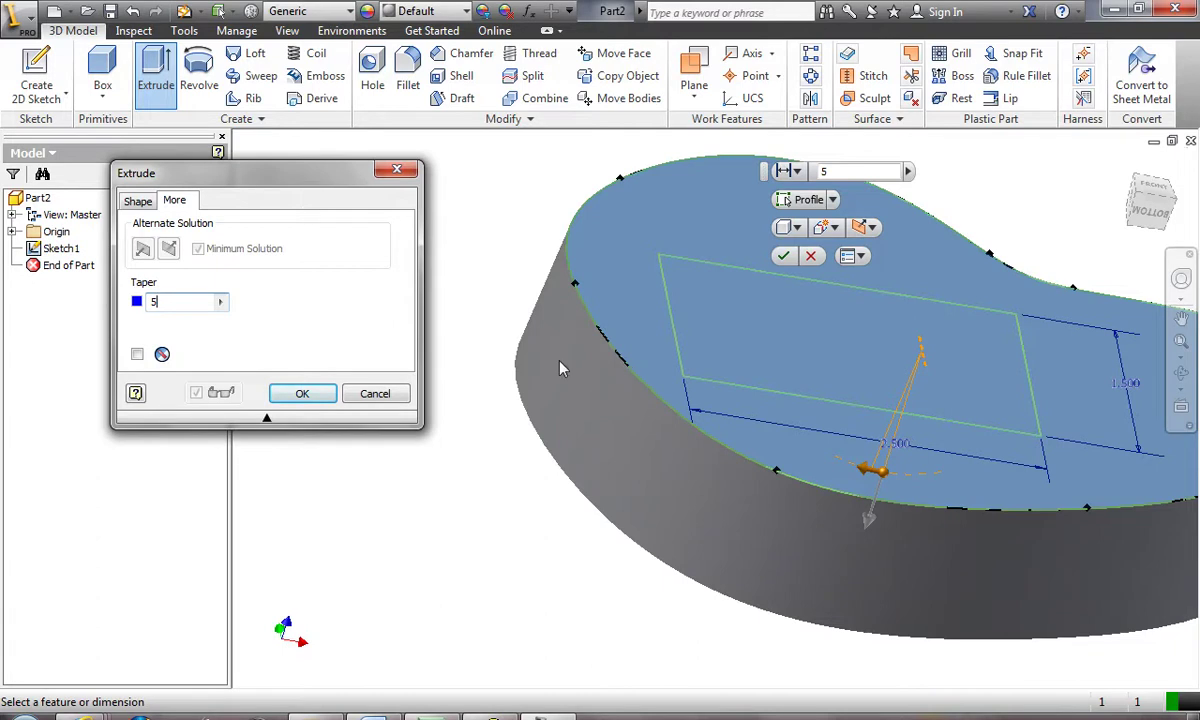
Step: Create the tapered soap dish body with the extrusion distance kept at 1 in
{"action": "left_click", "coordinate": [146, 199]}
{"action": "scroll", "coordinate": [568, 508], "scroll_direction": "down", "scroll_amount": 3}
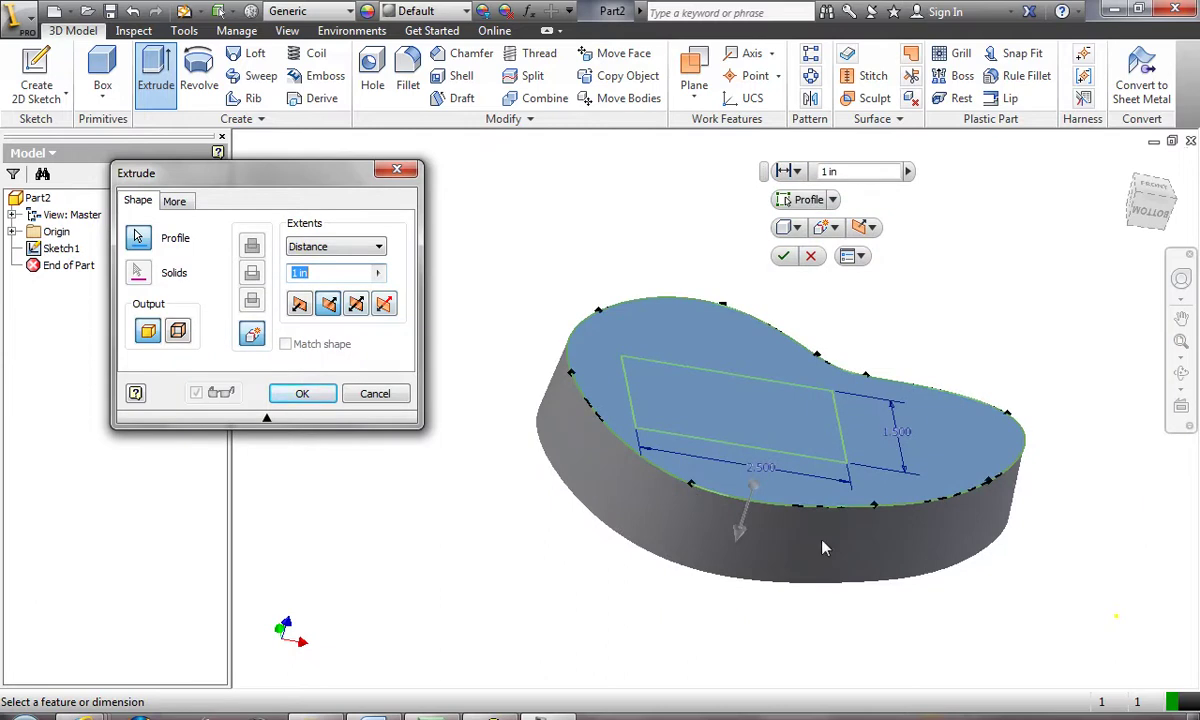
{"action": "left_click", "coordinate": [303, 397]}
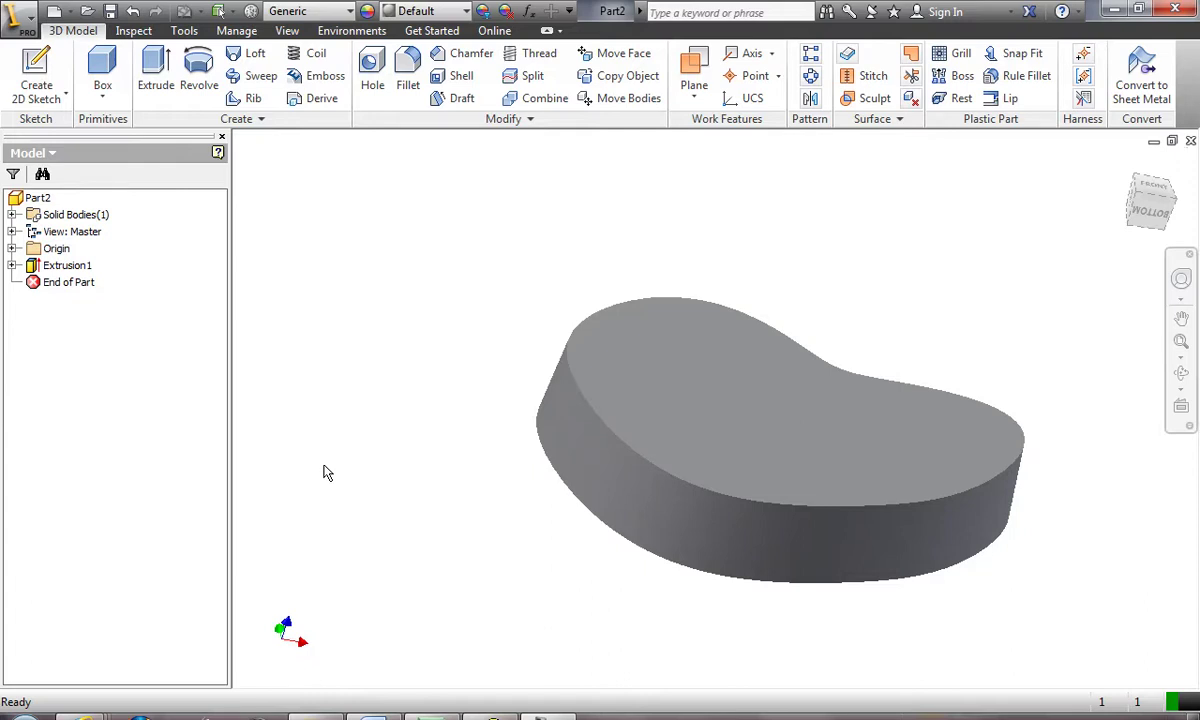
Step: Share the sketch used by the body's extrusion for reuse in another feature
{"action": "left_click", "coordinate": [12, 266]}
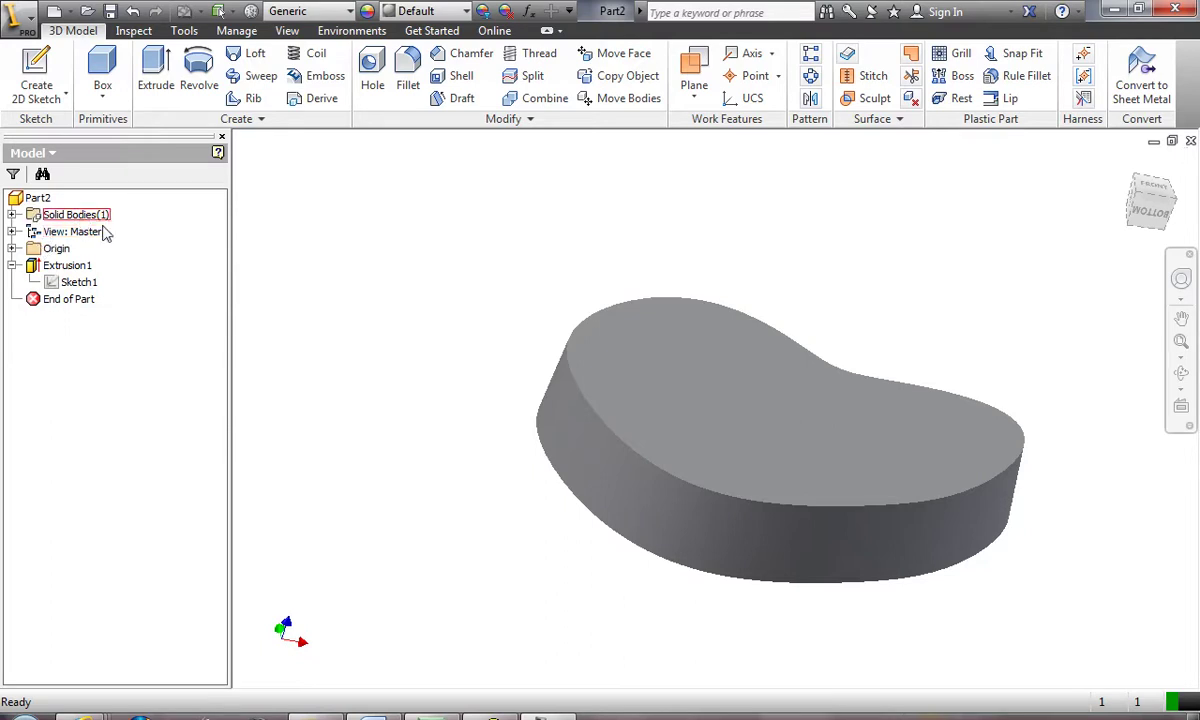
{"action": "left_click", "coordinate": [84, 285]}
{"action": "right_click", "coordinate": [86, 287]}
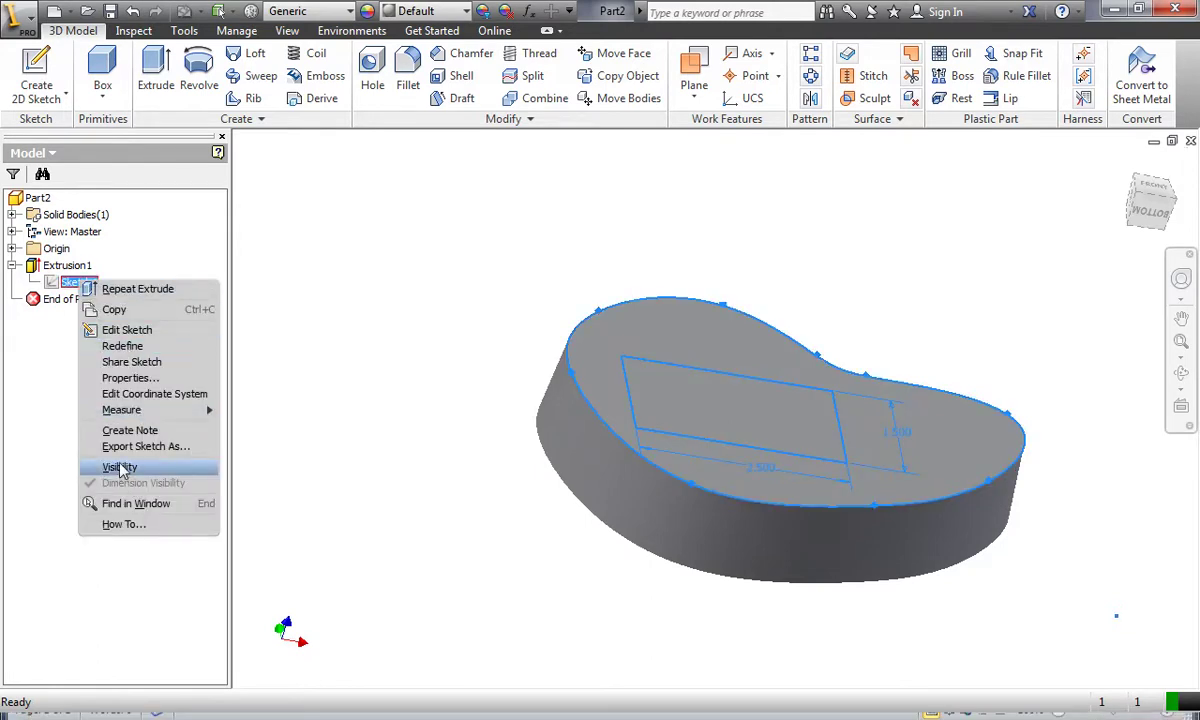
{"action": "left_click", "coordinate": [131, 362]}
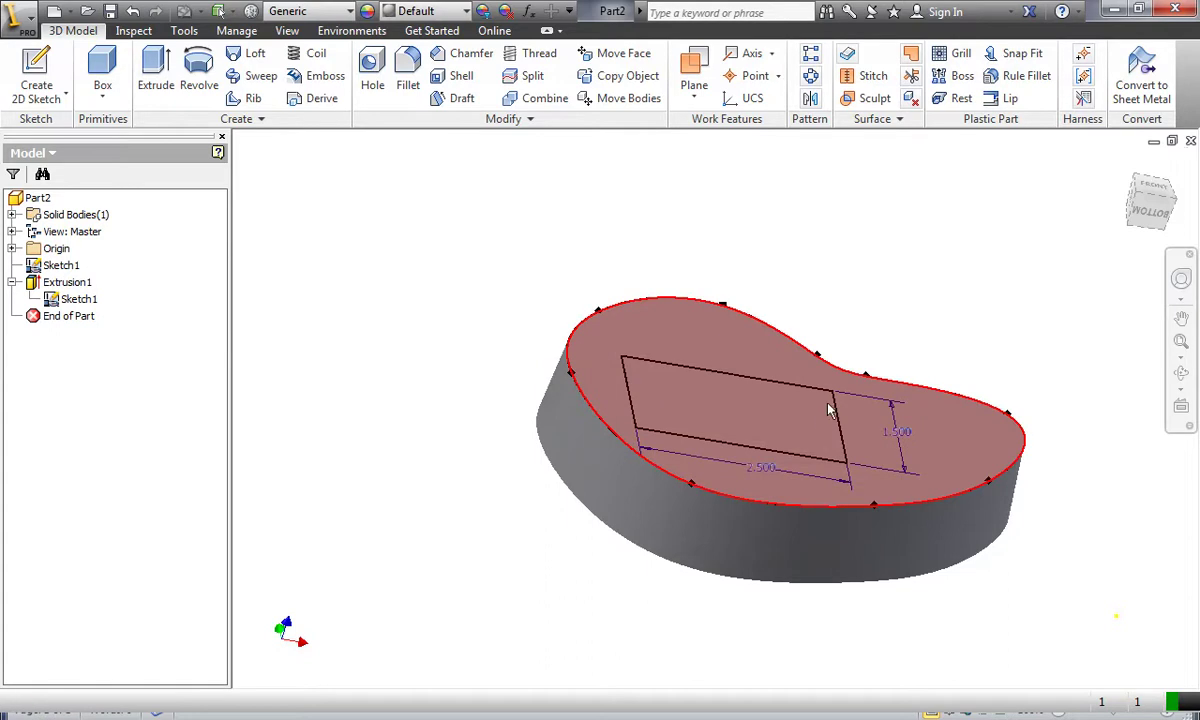
Step: Set up a cut extrusion of the 2.5 by 1.5 in rectangle directed into the soap dish body
{"action": "scroll", "coordinate": [755, 434], "scroll_direction": "up", "scroll_amount": 2}
{"action": "middle_click_drag", "start_coordinate": [755, 434], "coordinate": [614, 437]}
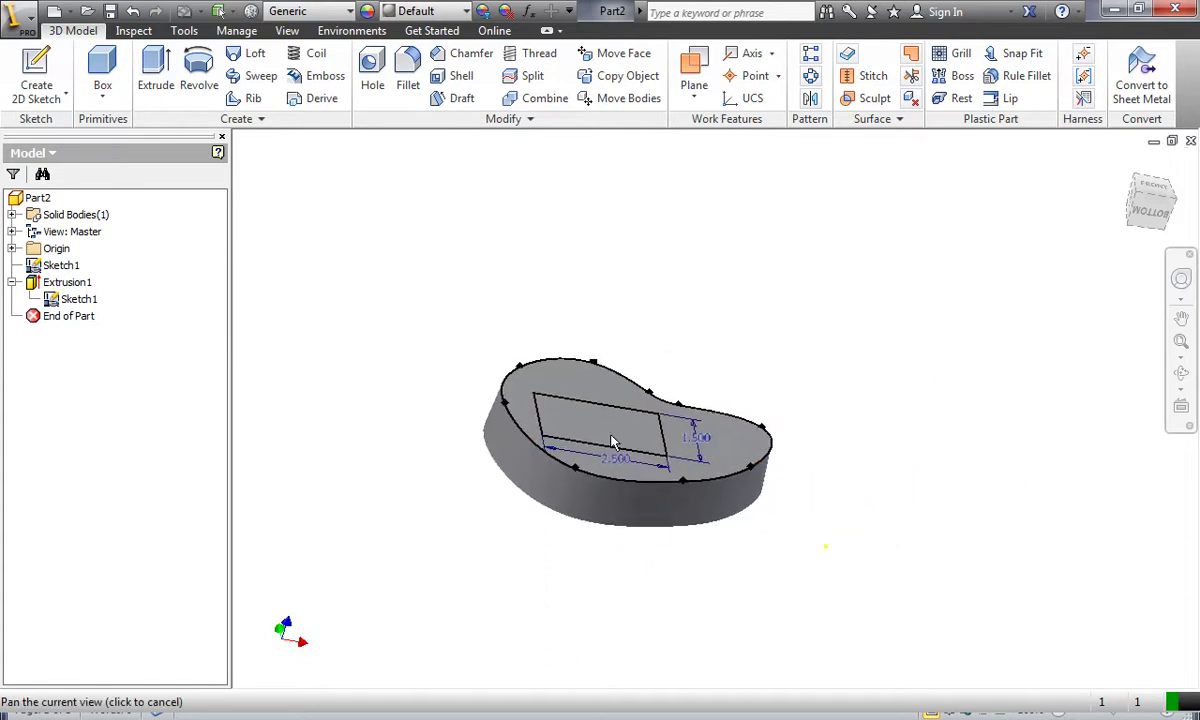
{"action": "scroll", "coordinate": [600, 505], "scroll_direction": "down", "scroll_amount": 2}
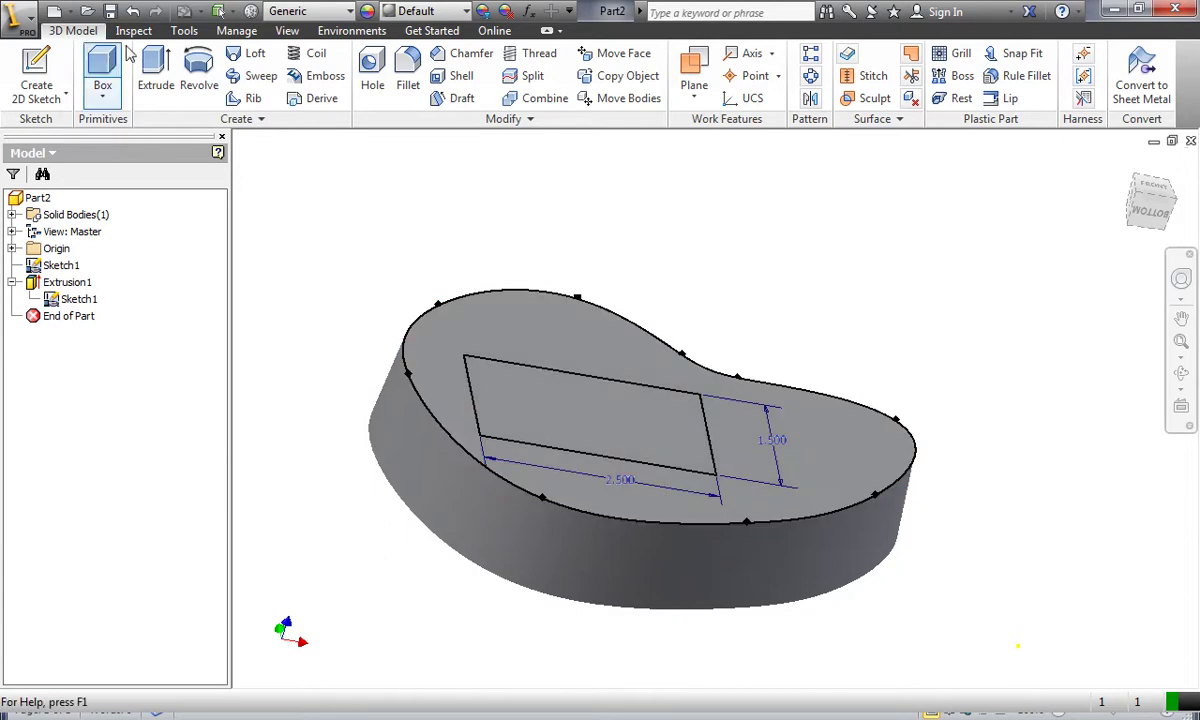
{"action": "left_click", "coordinate": [156, 72]}
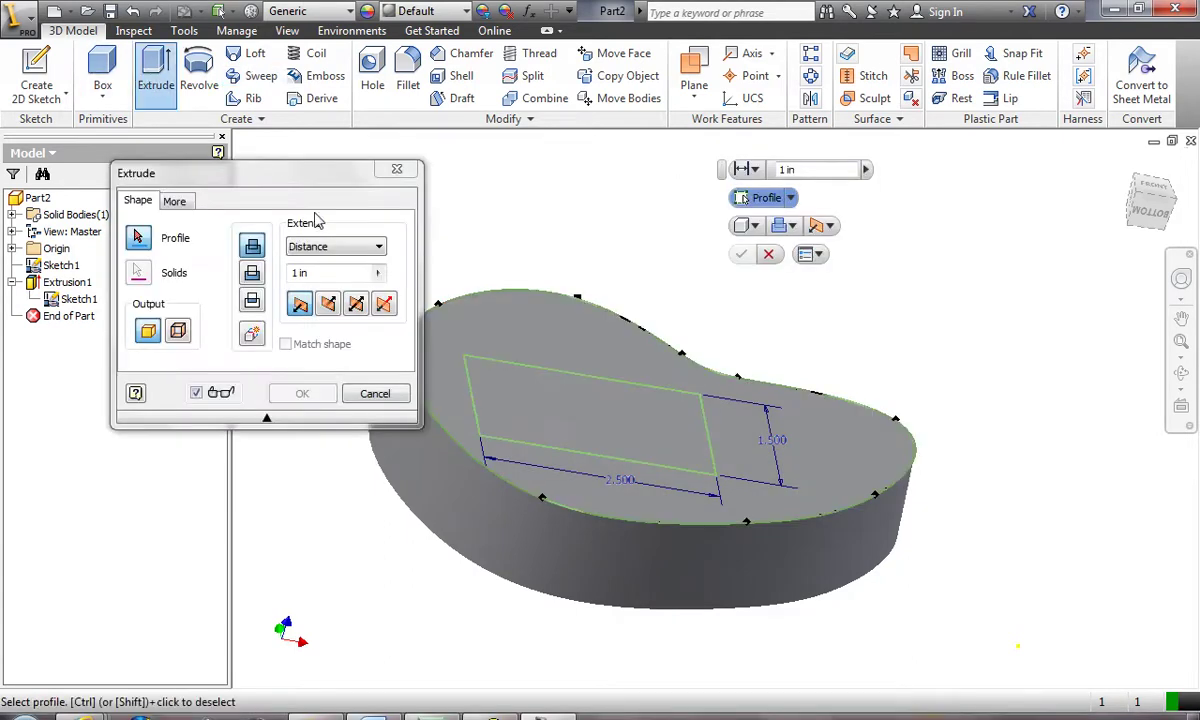
{"action": "left_click_drag", "start_coordinate": [277, 180], "coordinate": [230, 175]}
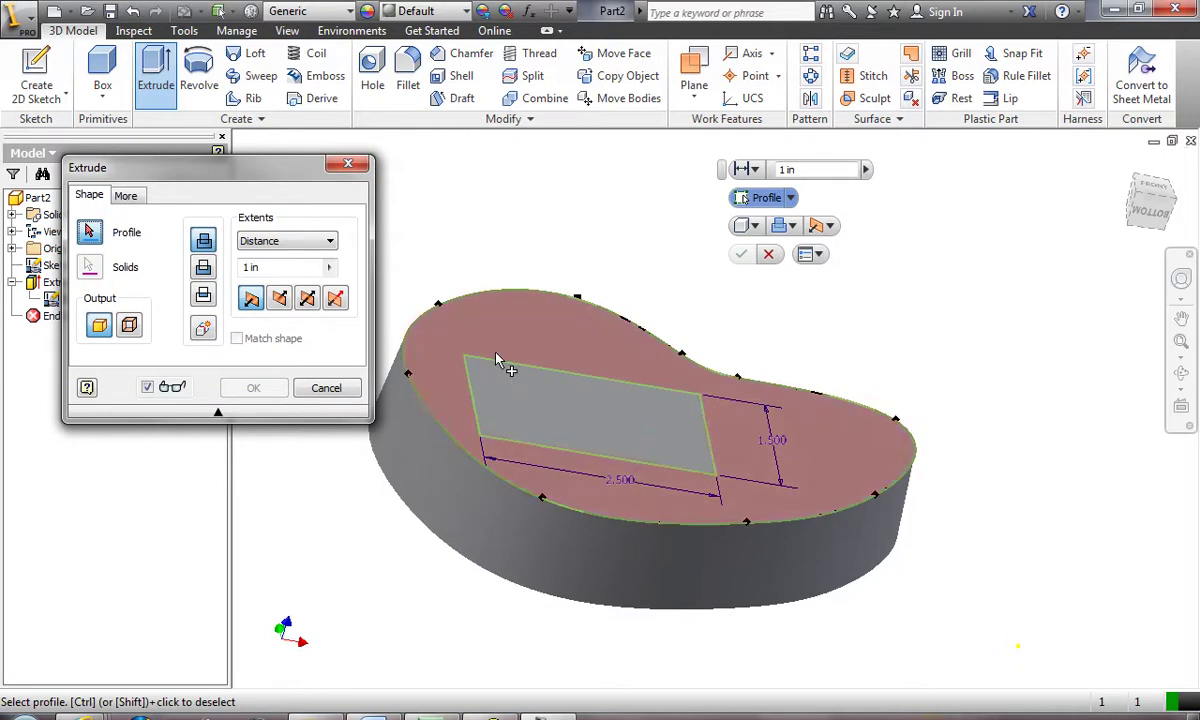
{"action": "left_click", "coordinate": [542, 402]}
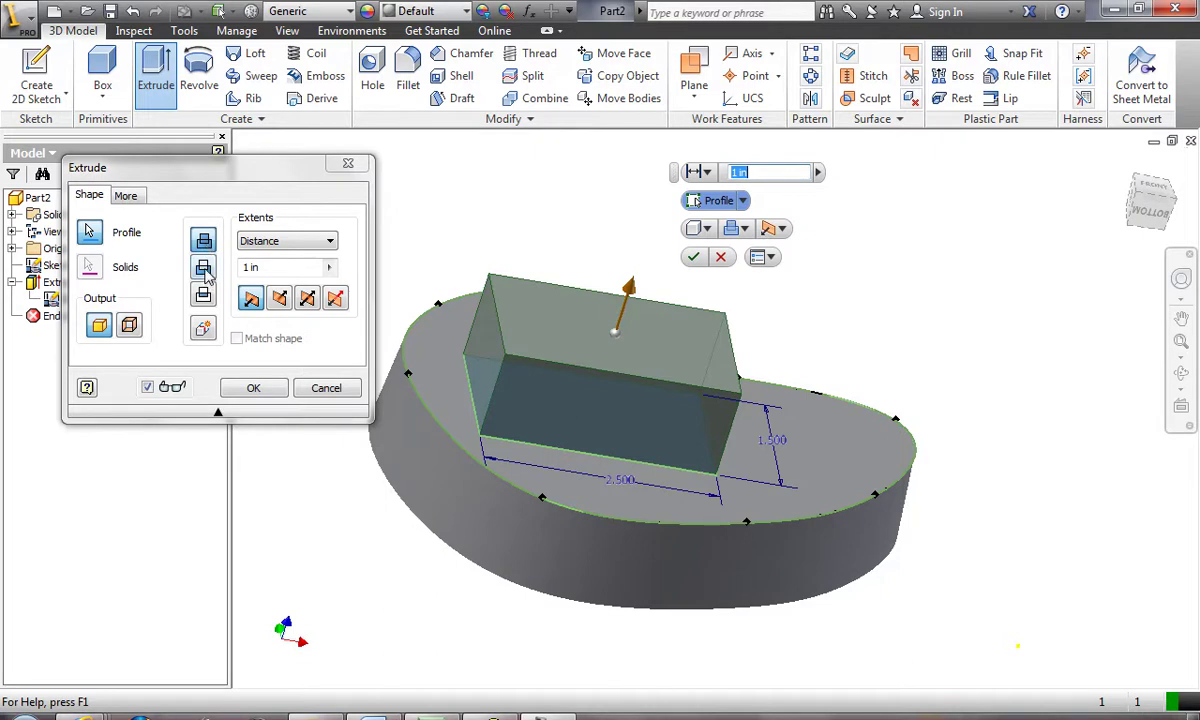
{"action": "left_click", "coordinate": [205, 268]}
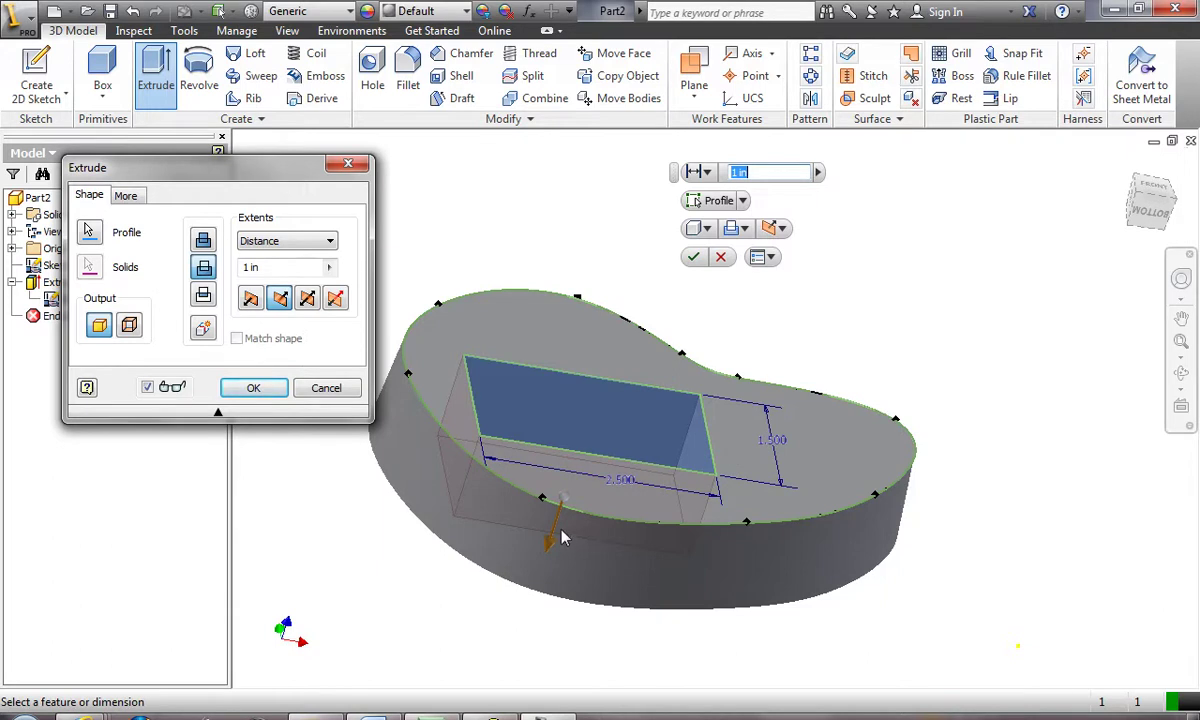
Step: Set the rectangular pocket's cut depth to 0.65 in, viewing the preview from above the face
{"action": "left_click", "coordinate": [1181, 373]}
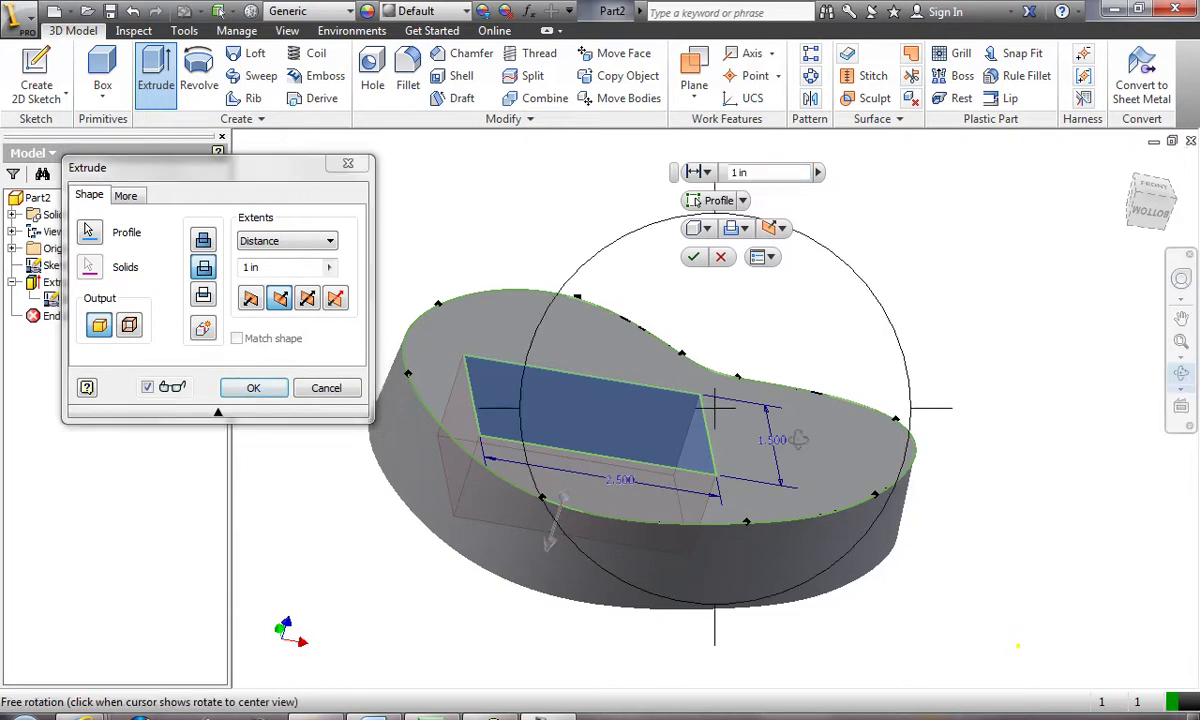
{"action": "left_click_drag", "start_coordinate": [772, 441], "coordinate": [720, 440]}
{"action": "right_click", "coordinate": [873, 451]}
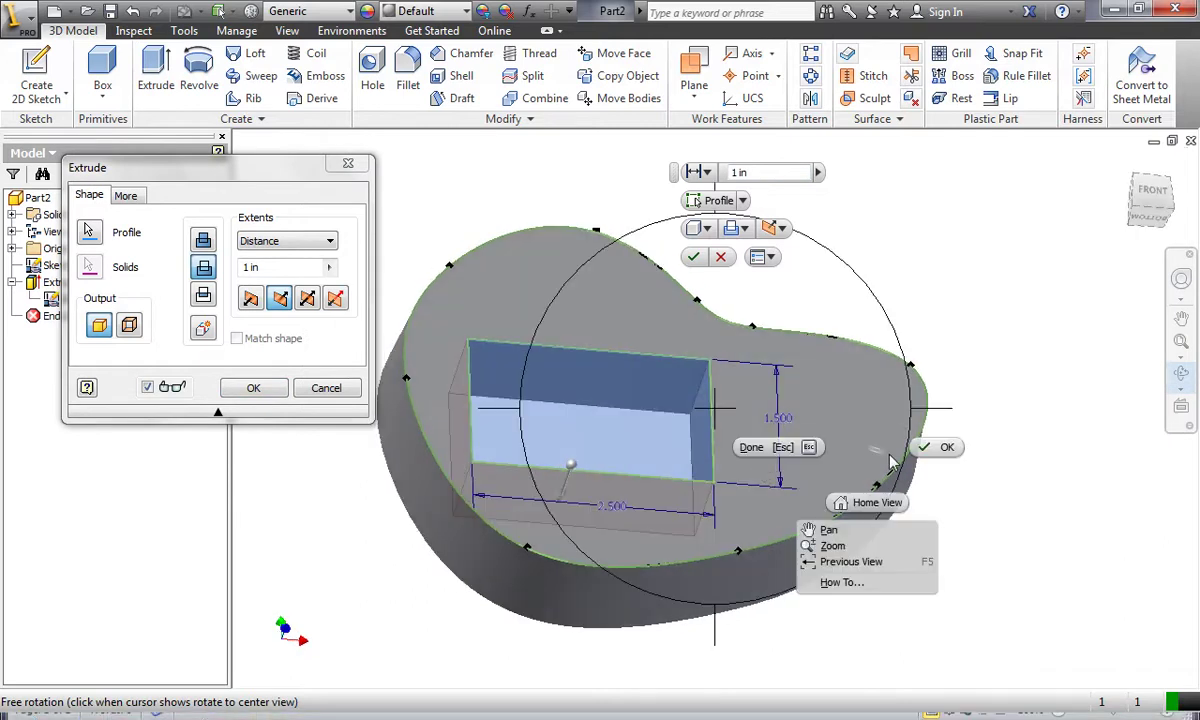
{"action": "key", "text": "Escape"}
{"action": "right_click", "coordinate": [948, 255]}
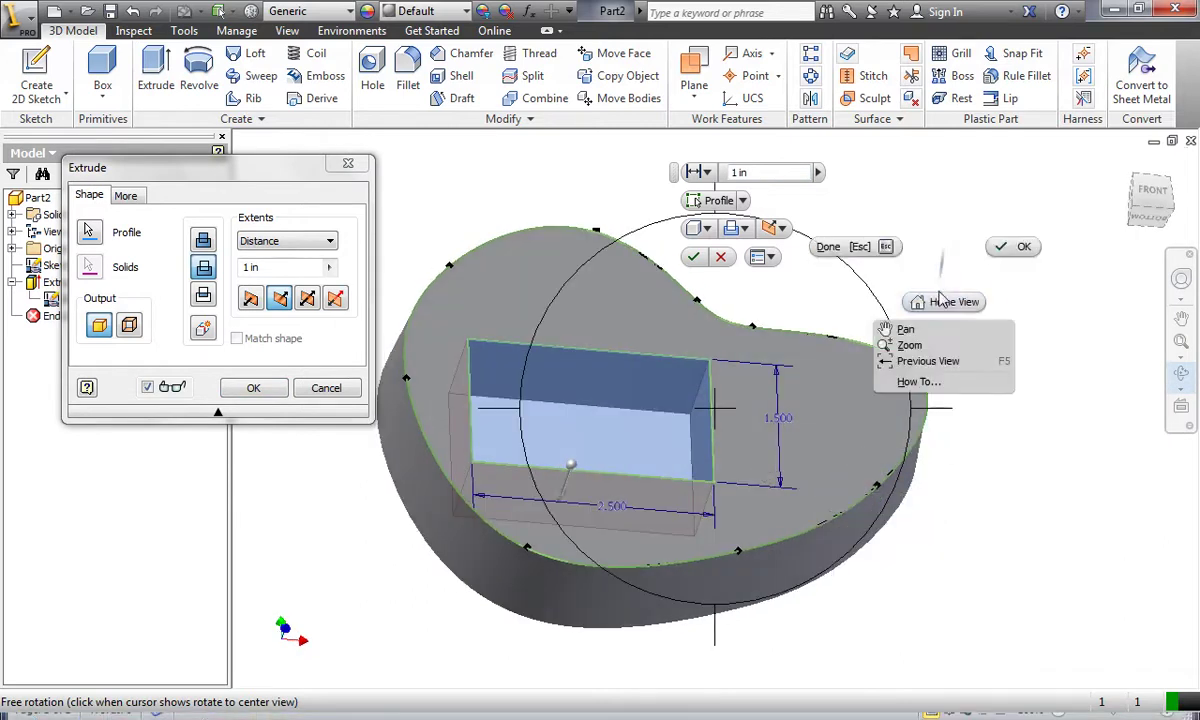
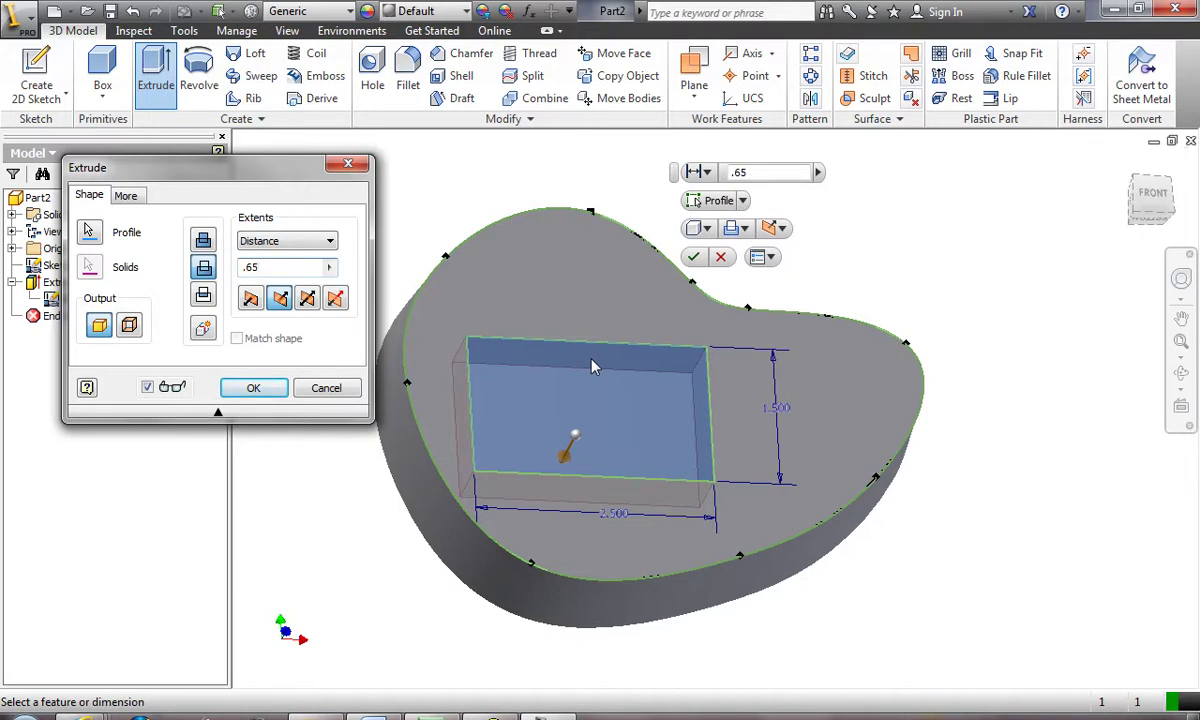
Step: Check the pocket with a 5-degree taper from the side, change the taper to -5 degrees and create the cut
{"action": "left_click", "coordinate": [125, 195]}
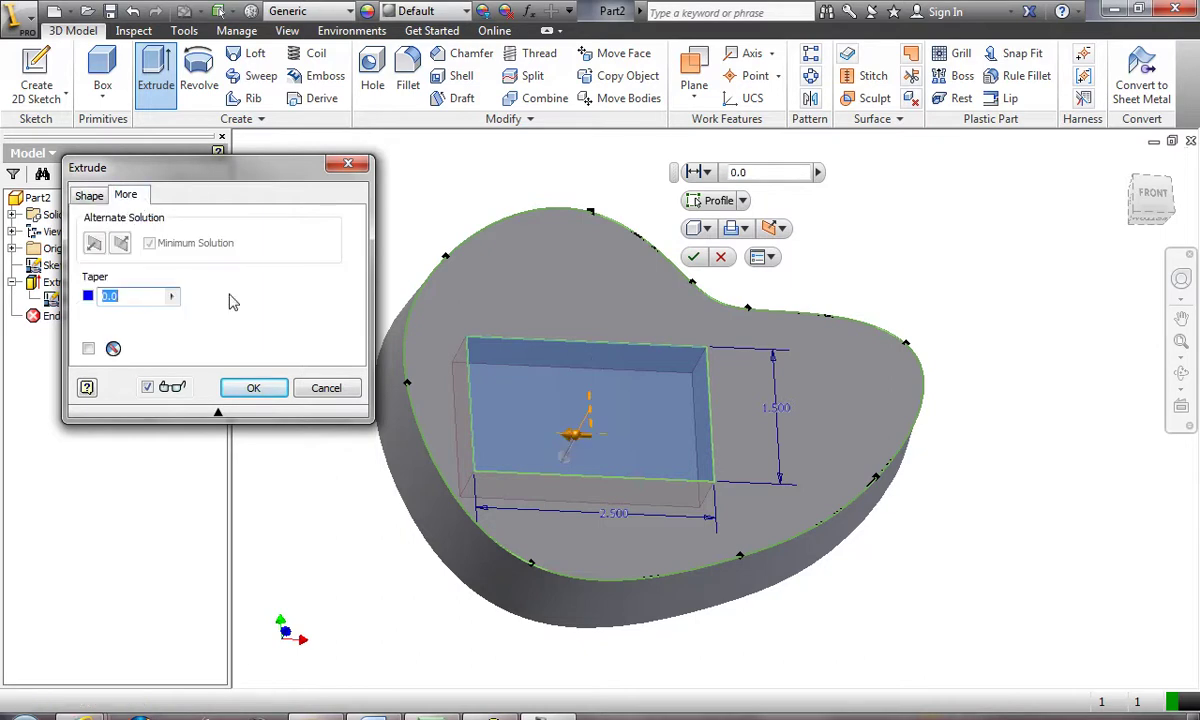
{"action": "type", "text": "5"}
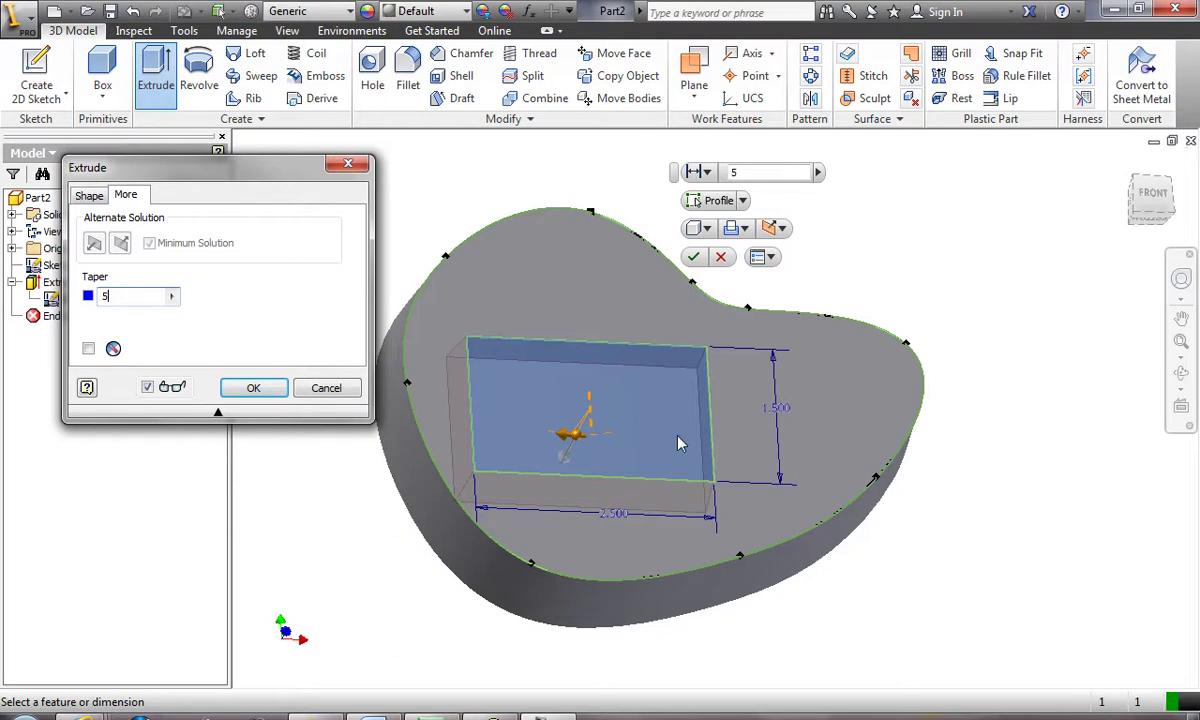
{"action": "left_click", "coordinate": [1178, 385]}
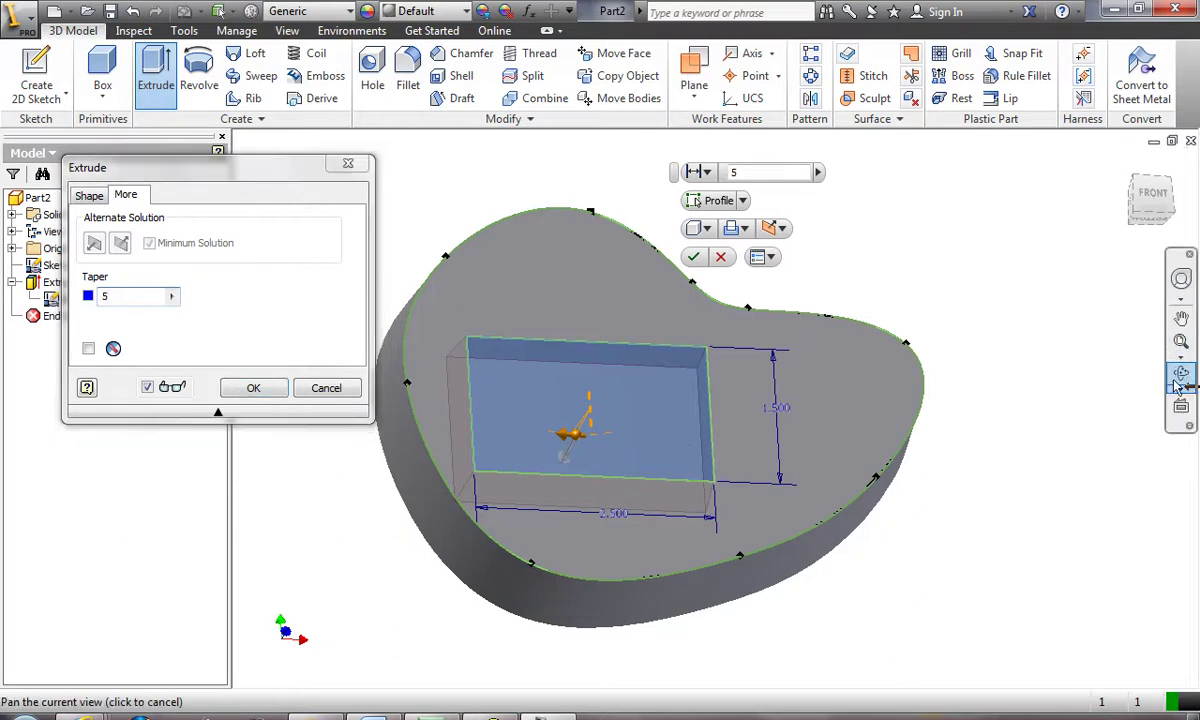
{"action": "left_click_drag", "start_coordinate": [680, 480], "coordinate": [686, 270]}
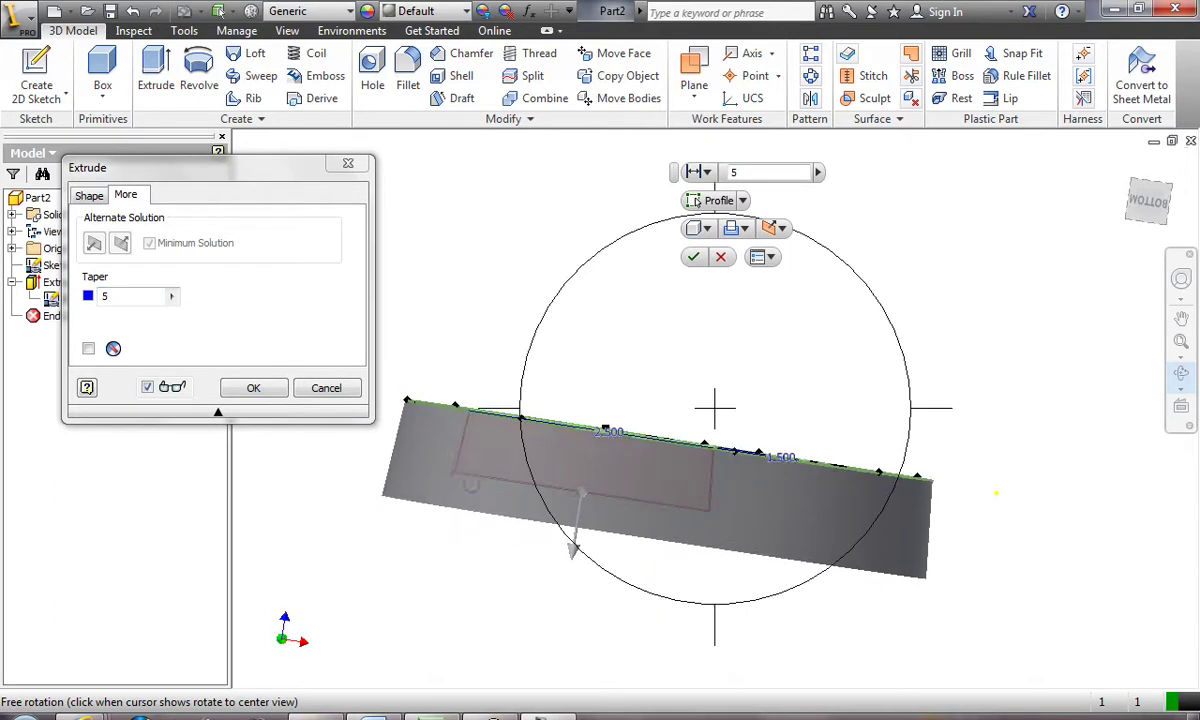
{"action": "scroll", "coordinate": [384, 400], "scroll_direction": "down", "scroll_amount": 2}
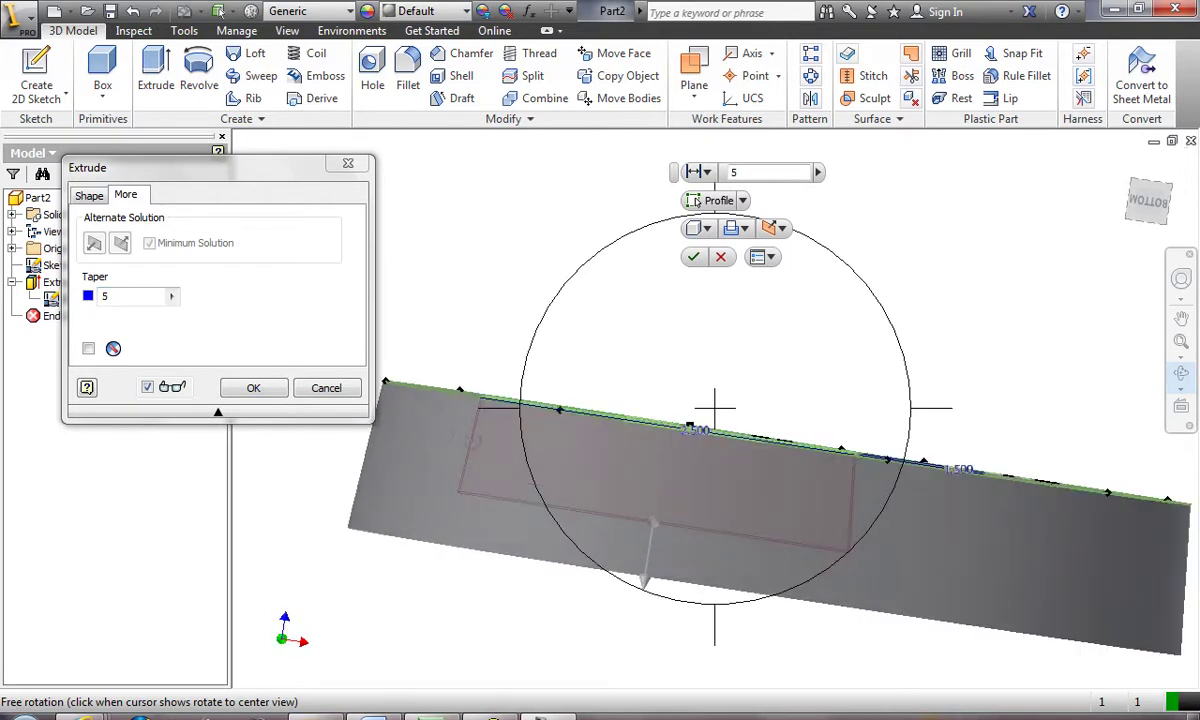
{"action": "scroll", "coordinate": [443, 412], "scroll_direction": "down", "scroll_amount": 2}
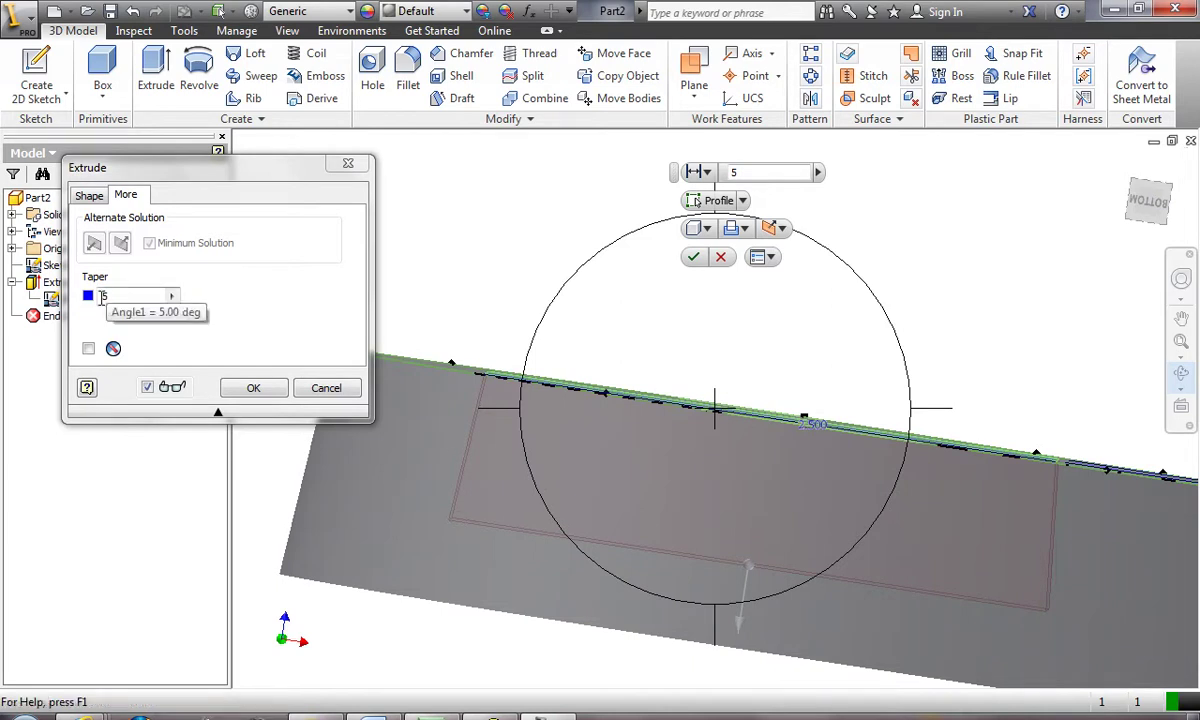
{"action": "key", "text": "Escape"}
{"action": "type", "text": "-"}
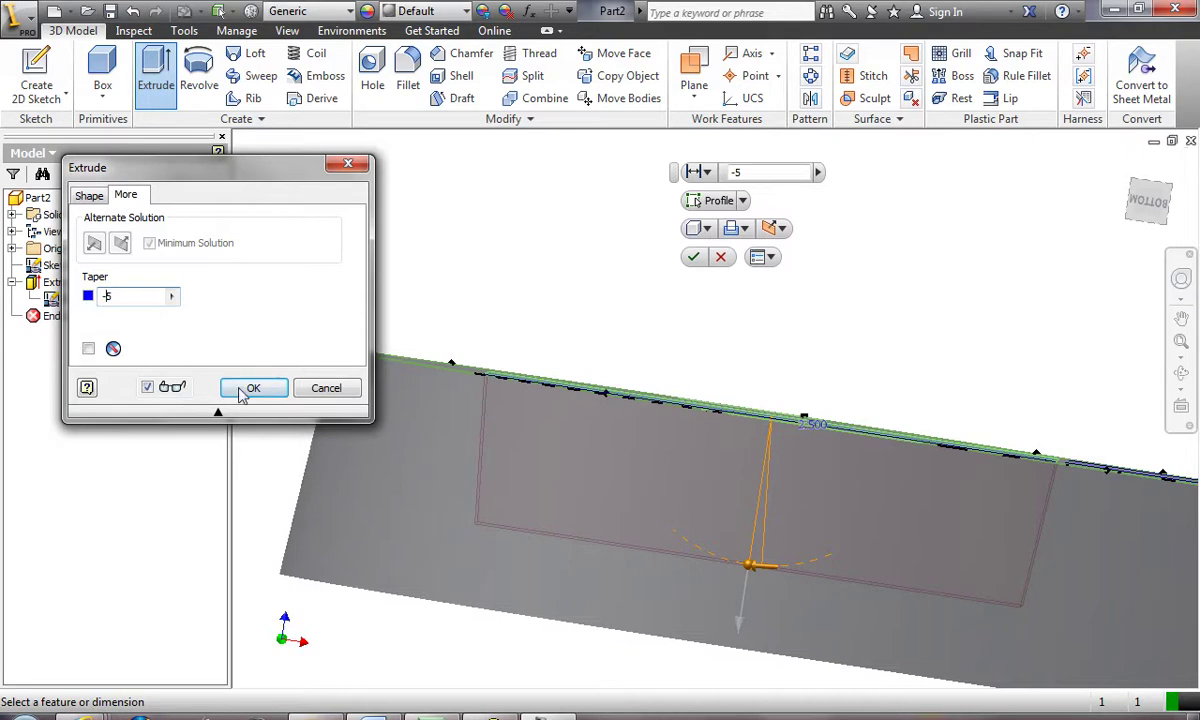
{"action": "key", "text": "Return"}
Step: Hide the shared sketch on the soap dish body
{"action": "left_click", "coordinate": [1181, 372]}
{"action": "left_click_drag", "start_coordinate": [785, 400], "coordinate": [635, 321]}
{"action": "scroll", "coordinate": [817, 472], "scroll_direction": "down", "scroll_amount": 3}
{"action": "right_click", "coordinate": [668, 295]}
{"action": "left_click", "coordinate": [748, 287]}
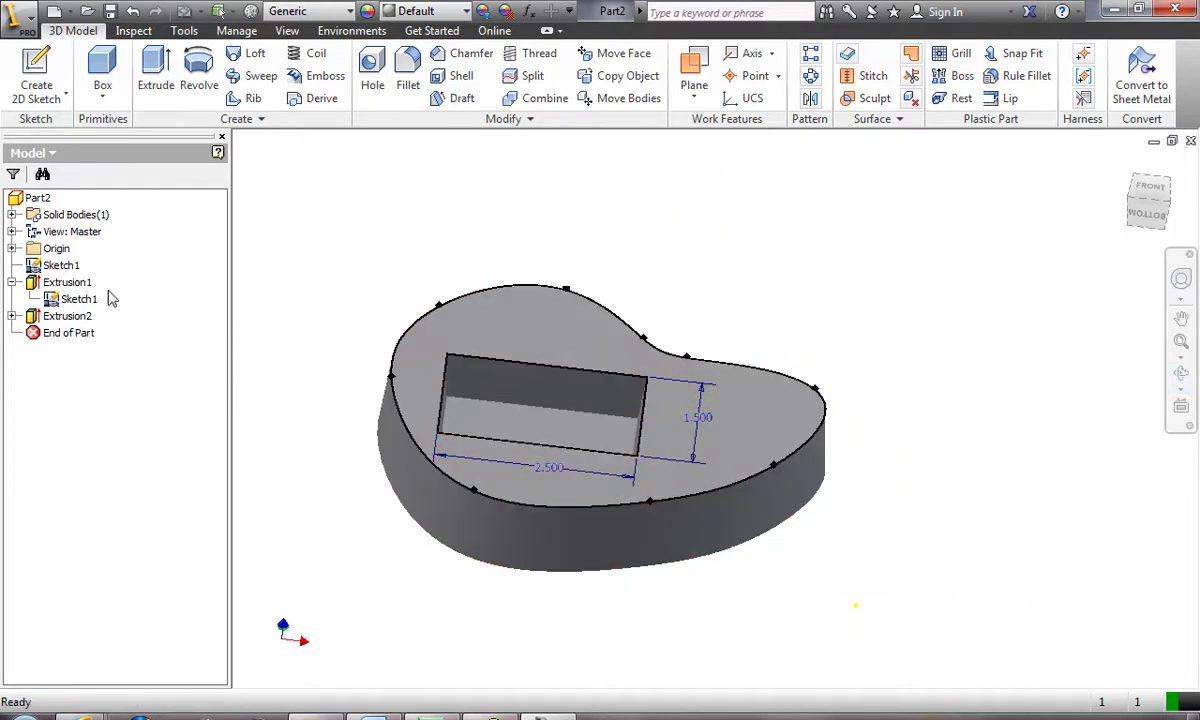
{"action": "right_click", "coordinate": [80, 301]}
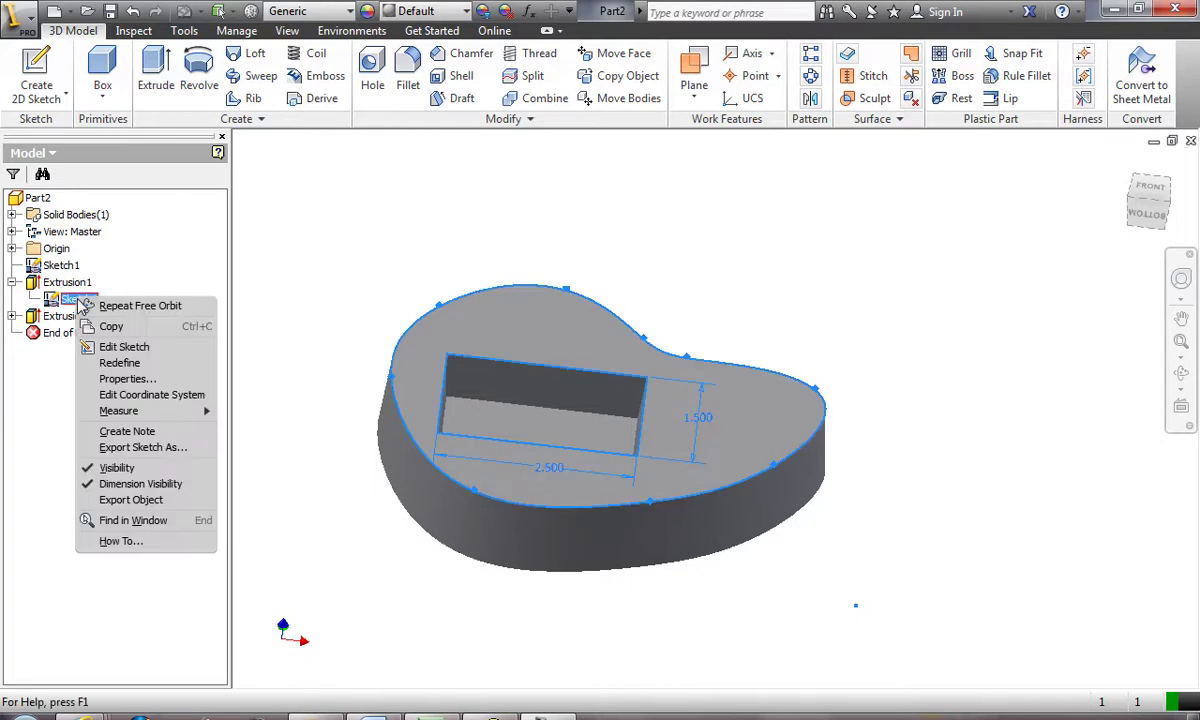
{"action": "left_click", "coordinate": [120, 470]}
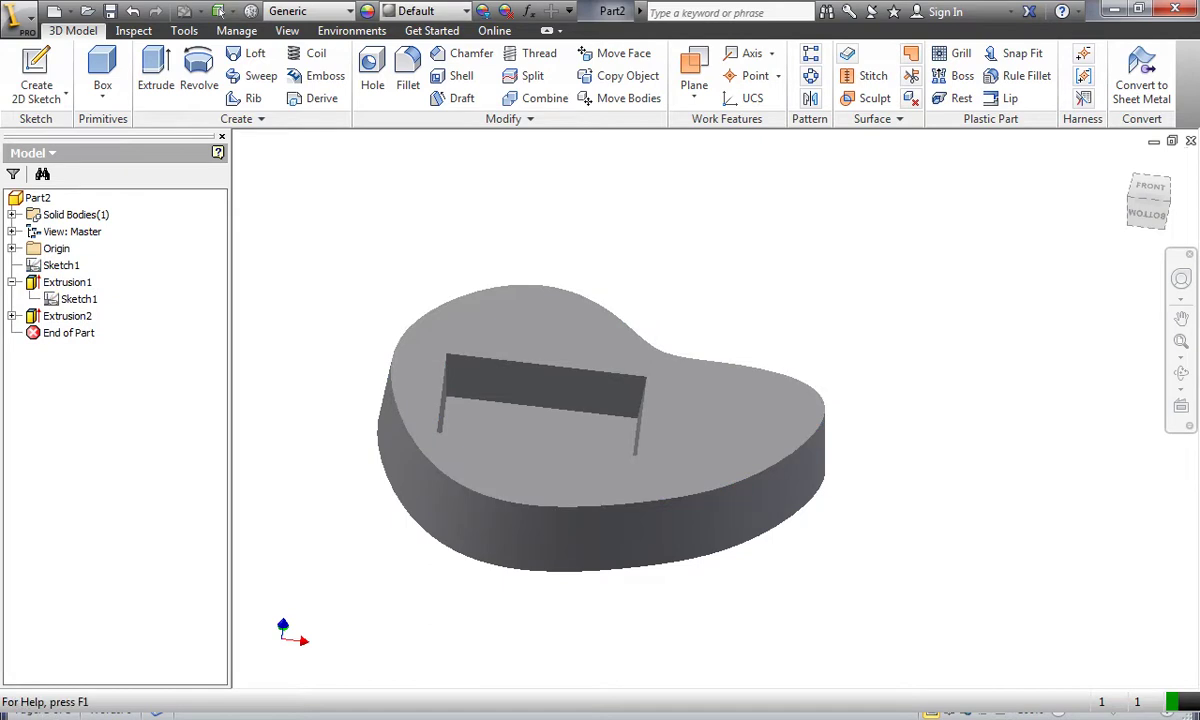
{"action": "left_click", "coordinate": [1181, 373]}
{"action": "left_click_drag", "start_coordinate": [755, 455], "coordinate": [718, 447]}
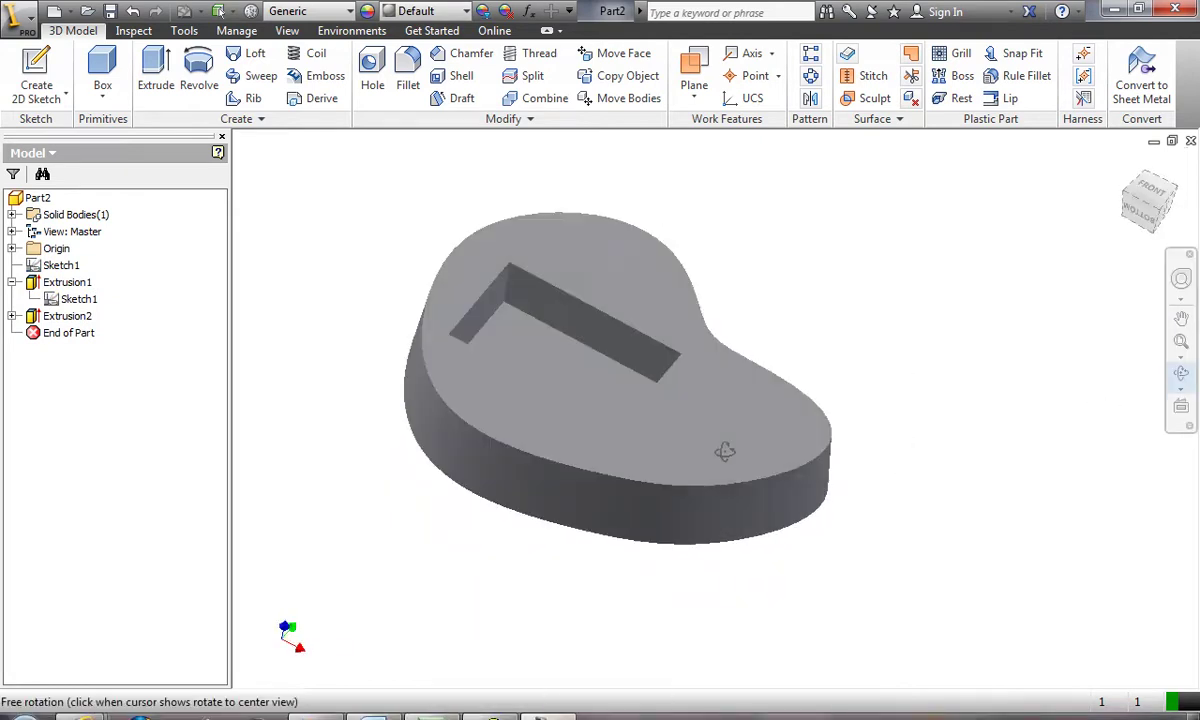
{"action": "right_click", "coordinate": [850, 322]}
{"action": "left_click", "coordinate": [925, 308]}
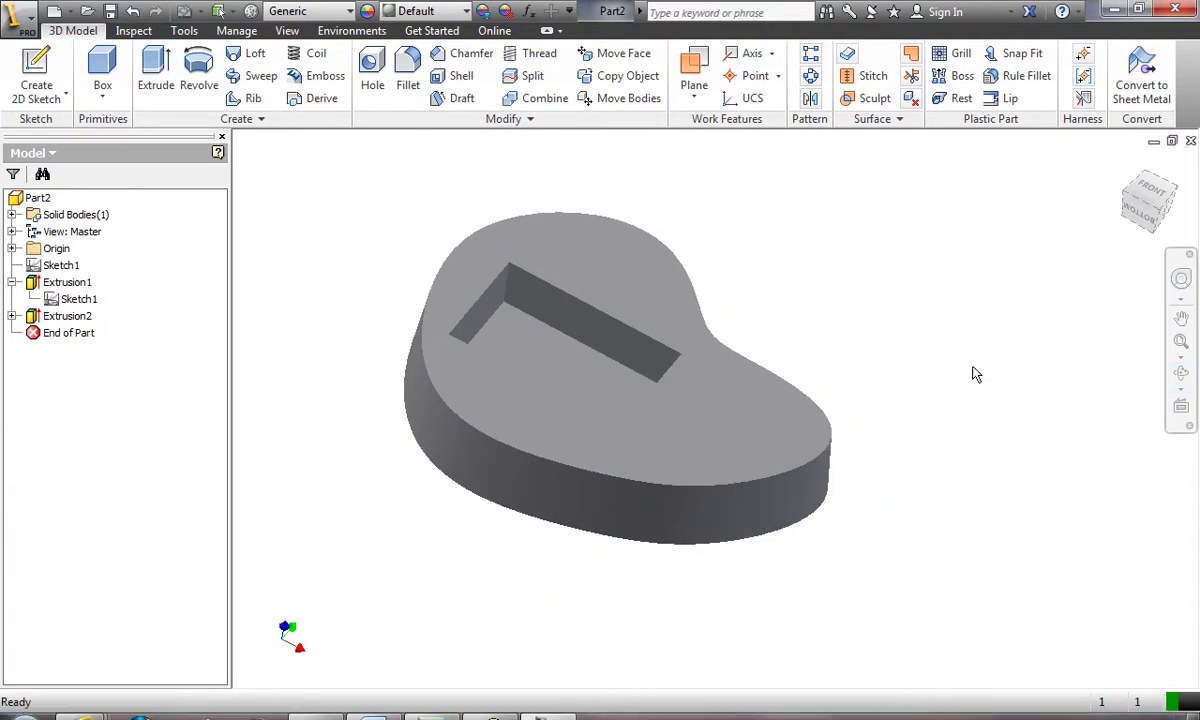